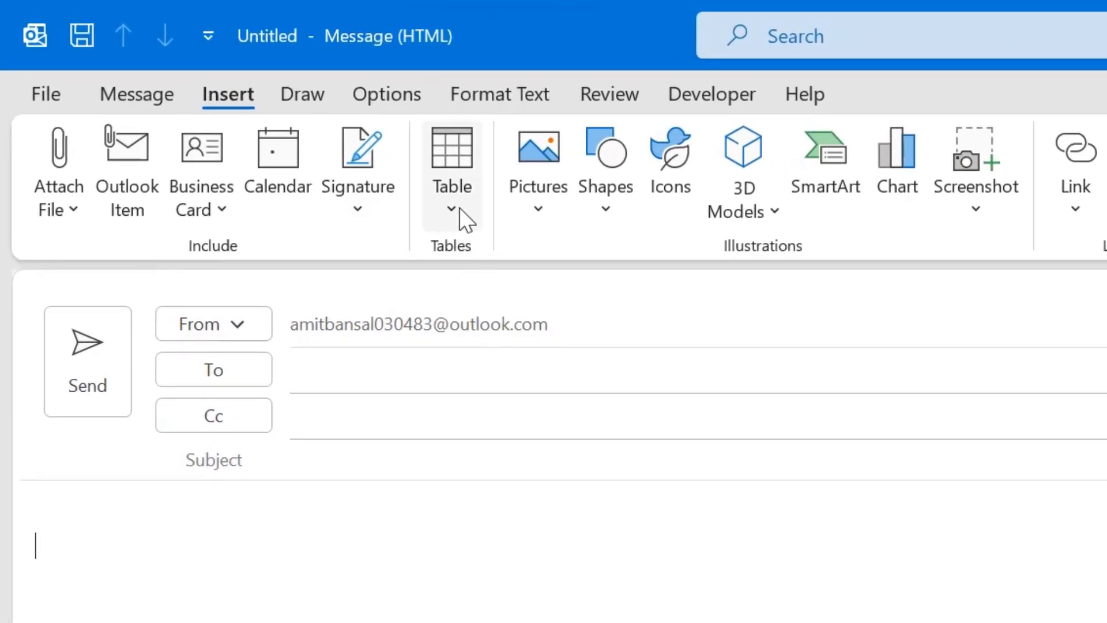
Insert an empty 8-column by 5-row table from the Table grid into the message body.
{"action": "left_click", "coordinate": [456, 207]}
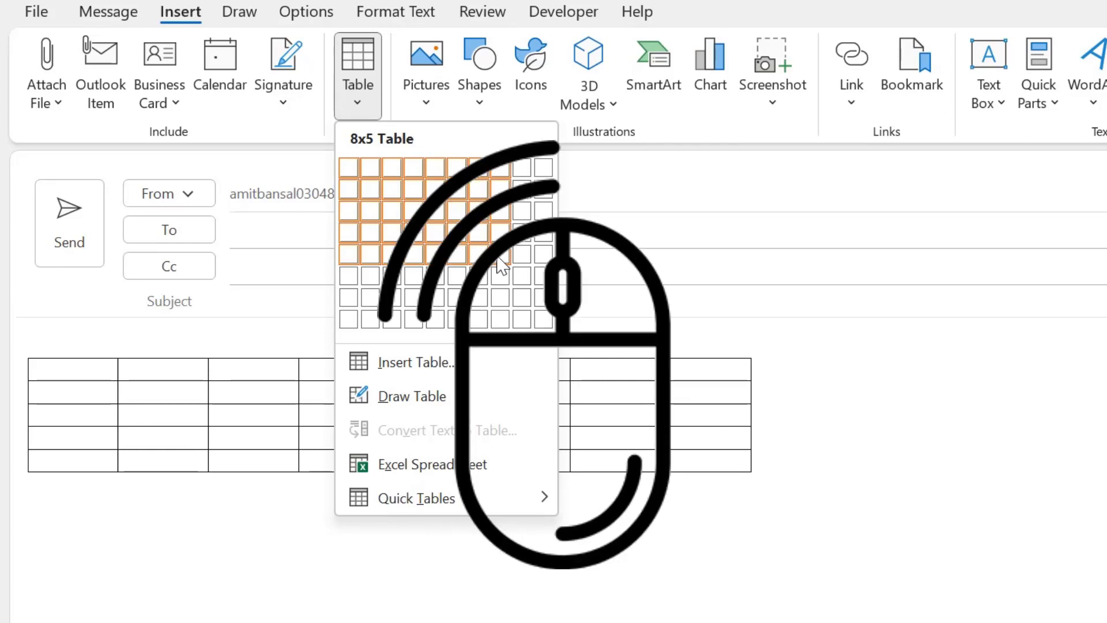
{"action": "left_click", "coordinate": [498, 259]}
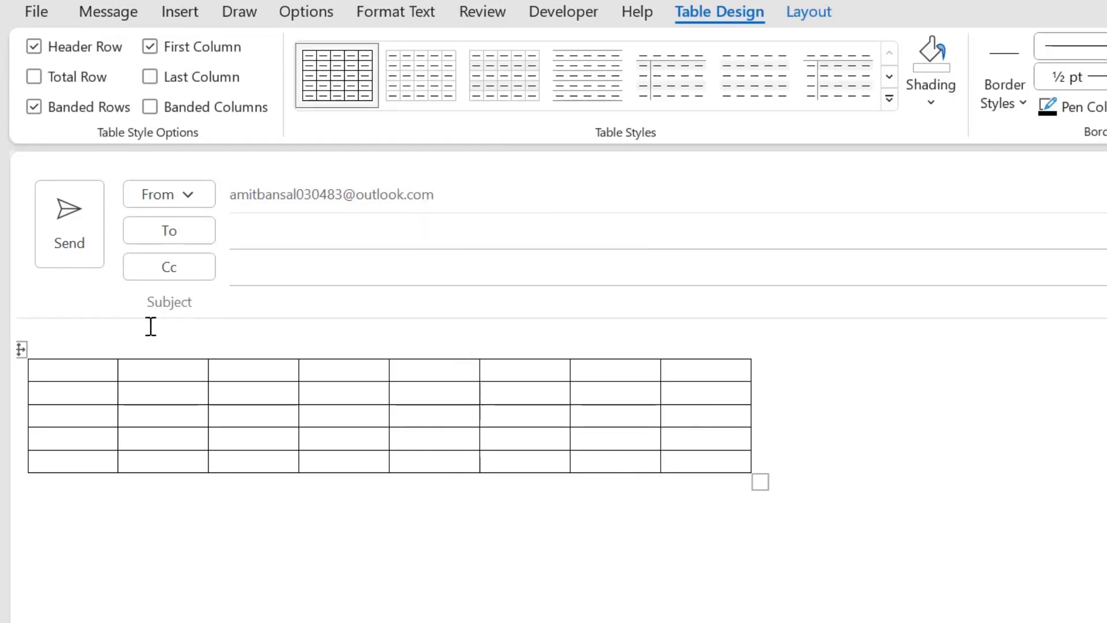
Below the first table, open Insert Table and set 4 columns and 7 rows.
{"action": "left_click", "coordinate": [884, 474]}
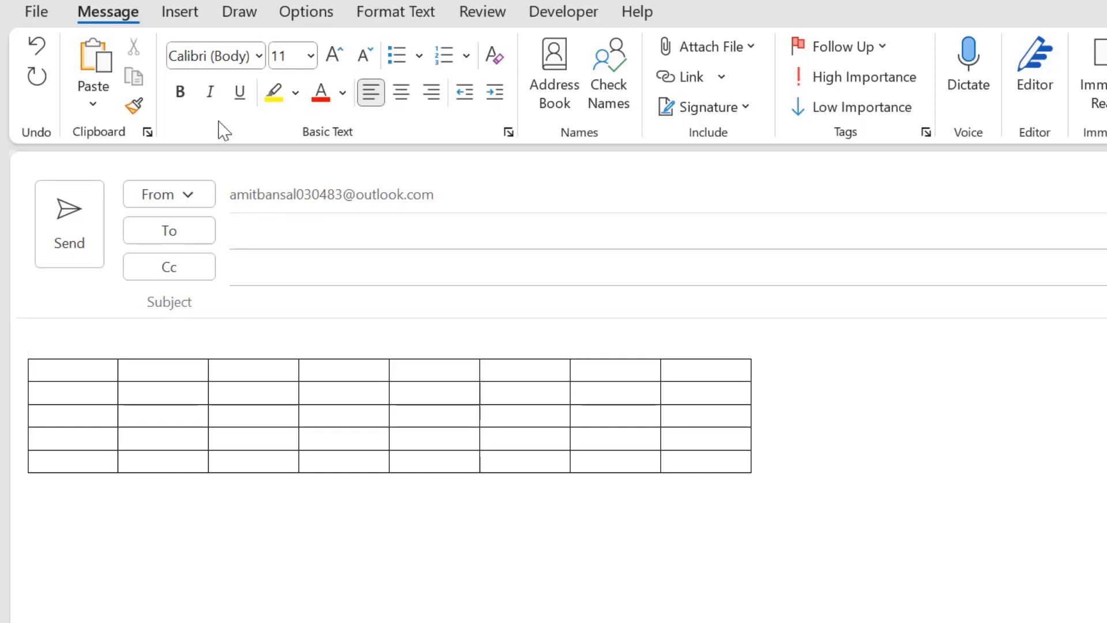
{"action": "left_click", "coordinate": [186, 19]}
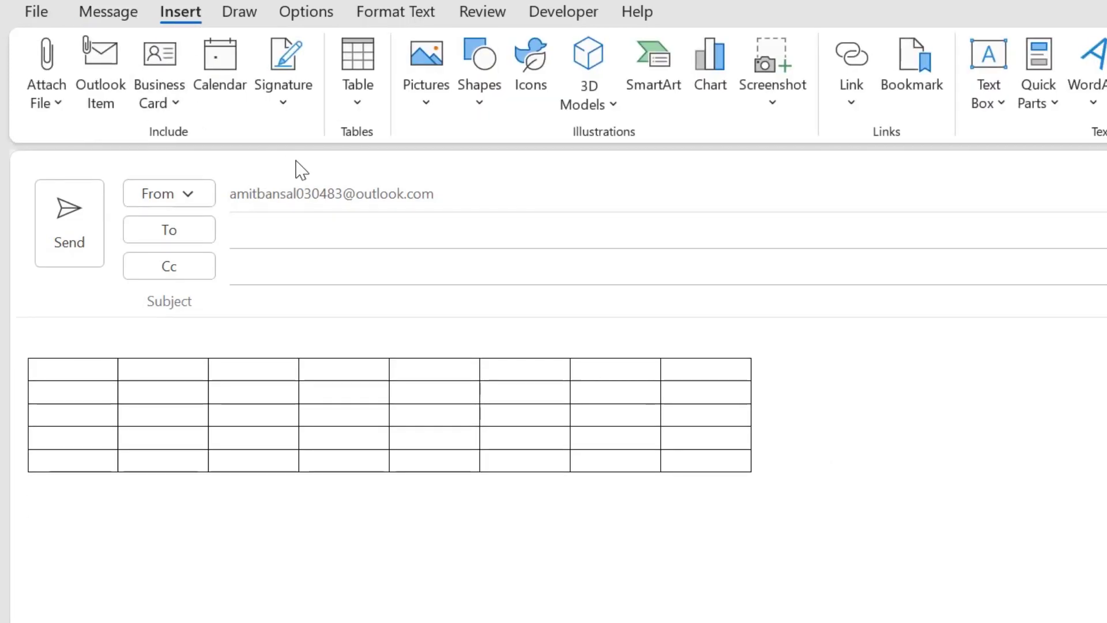
{"action": "left_click", "coordinate": [358, 107]}
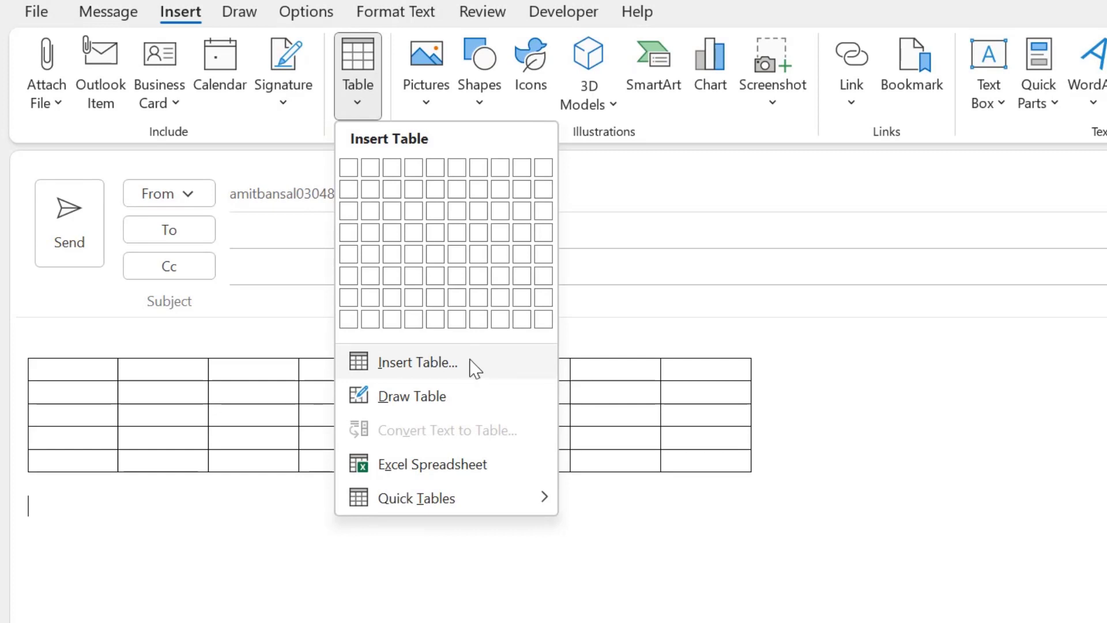
{"action": "left_click", "coordinate": [432, 368]}
{"action": "left_click_drag", "start_coordinate": [680, 164], "coordinate": [473, 163]}
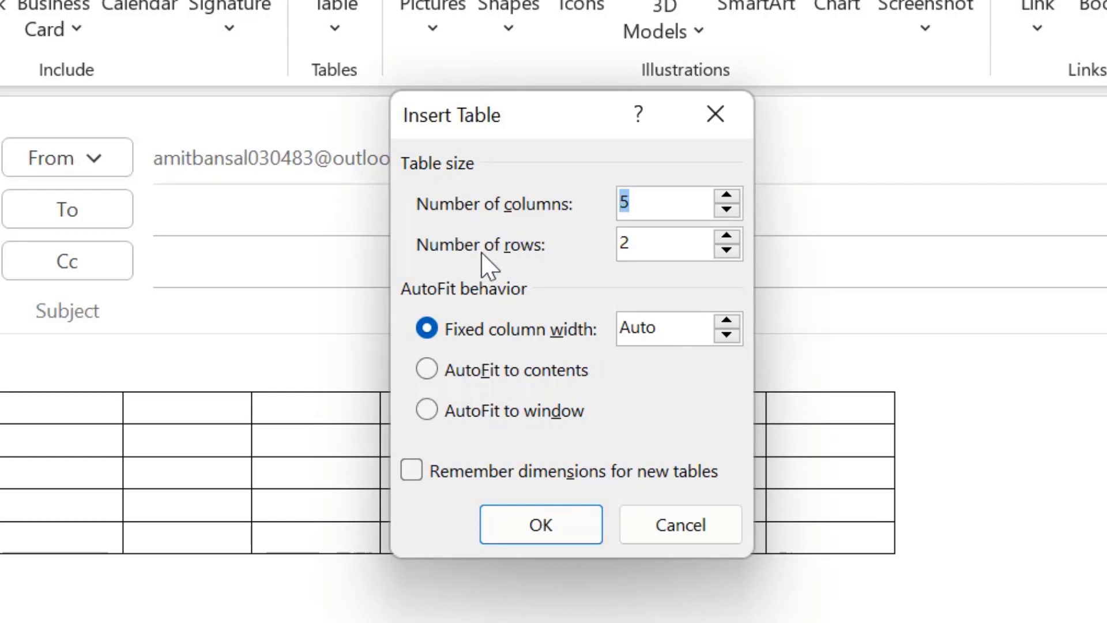
{"action": "left_click", "coordinate": [667, 205]}
{"action": "double_click", "coordinate": [667, 203]}
{"action": "type", "text": "4"}
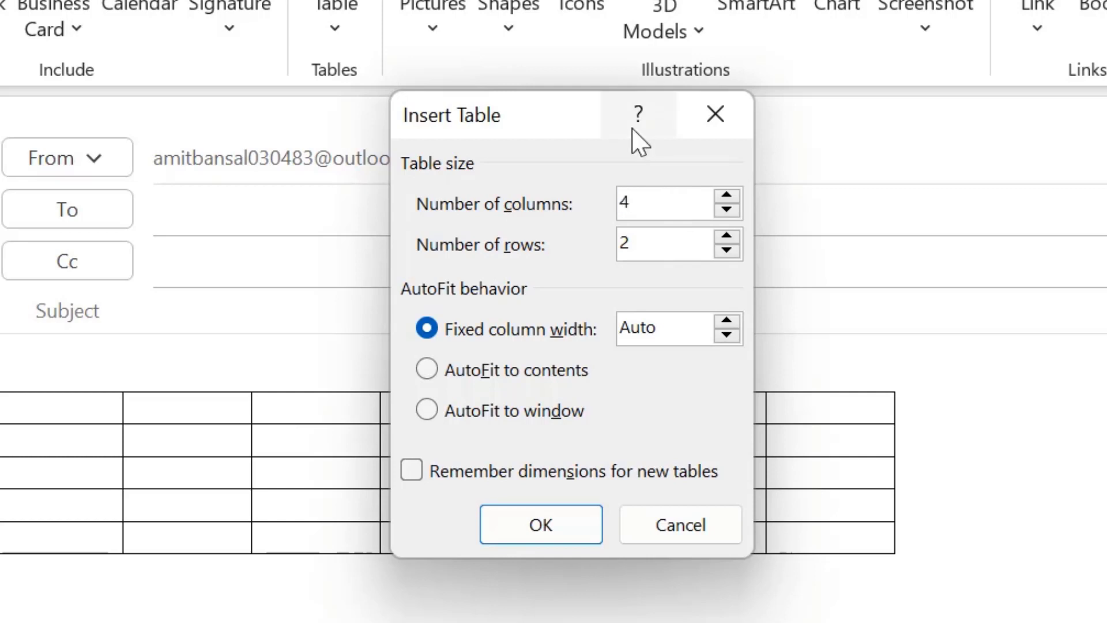
{"action": "left_click", "coordinate": [659, 249]}
{"action": "double_click", "coordinate": [660, 248]}
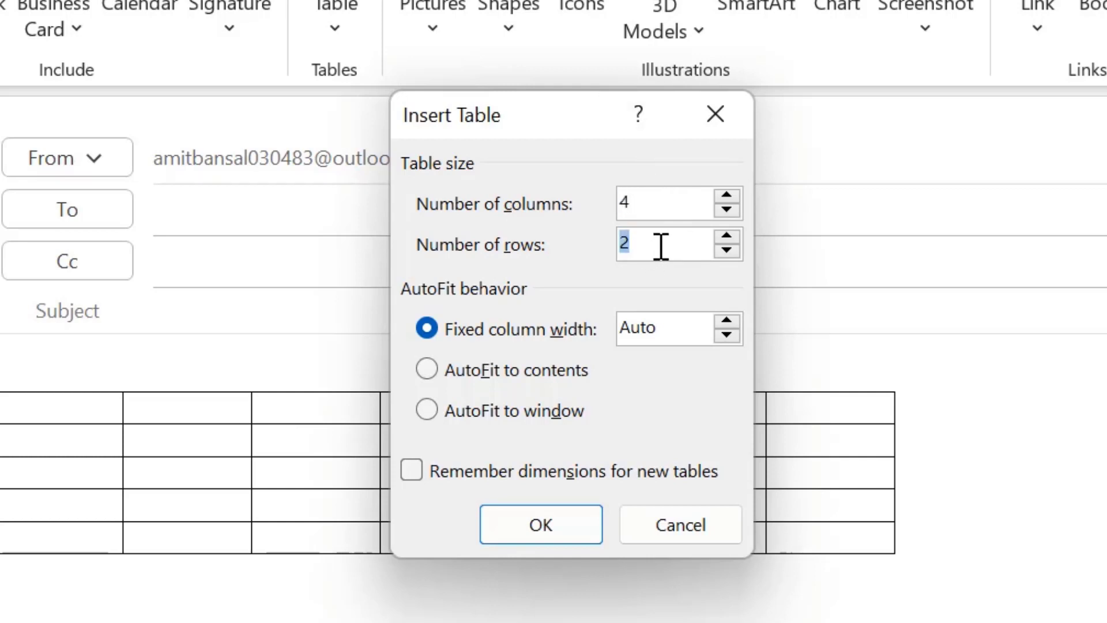
{"action": "type", "text": "7"}
Set the fixed column width to 1.1 cm and insert the 4x7 table.
{"action": "left_click", "coordinate": [726, 196]}
{"action": "left_click", "coordinate": [725, 196]}
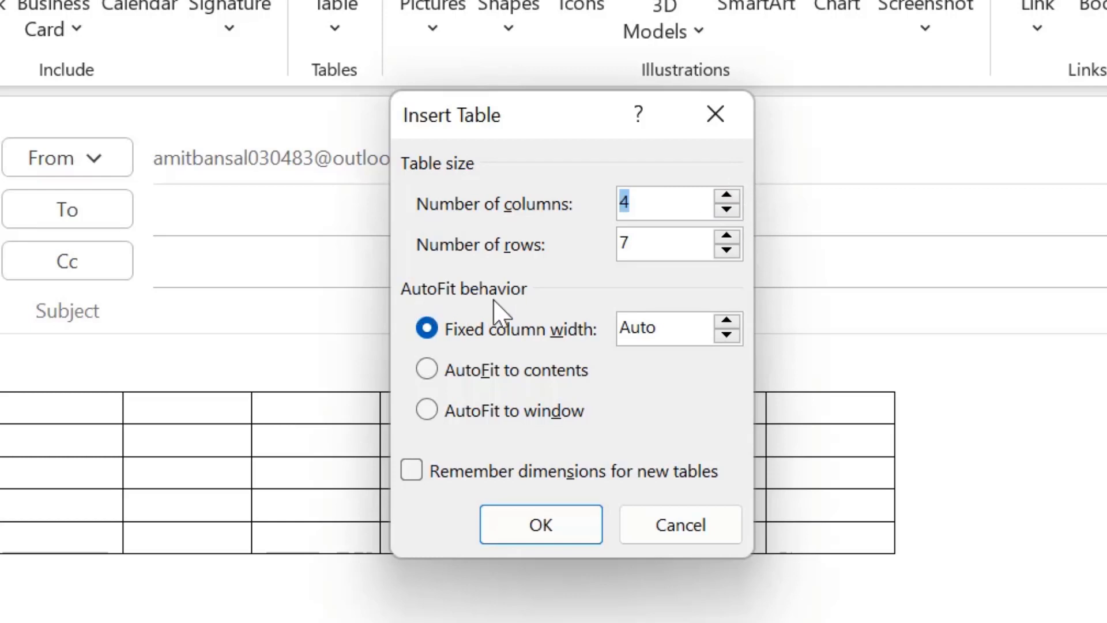
{"action": "left_click", "coordinate": [726, 334]}
{"action": "left_click", "coordinate": [727, 320]}
{"action": "left_click", "coordinate": [725, 335]}
{"action": "left_click", "coordinate": [726, 320]}
{"action": "left_click", "coordinate": [727, 320]}
{"action": "left_click", "coordinate": [727, 321]}
{"action": "left_click", "coordinate": [587, 530]}
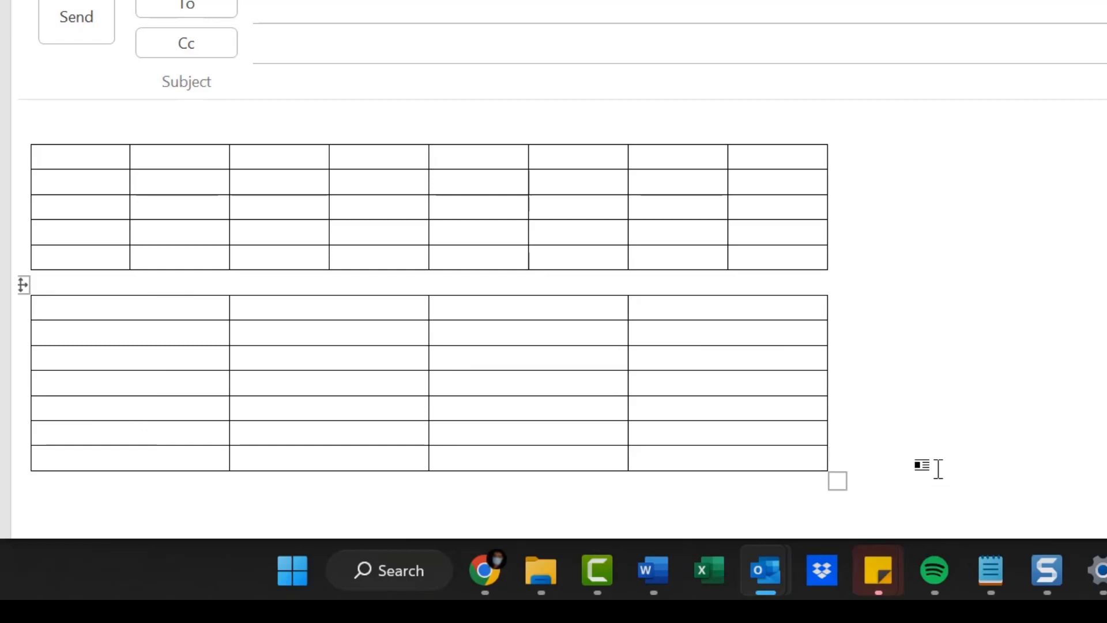
Add extra empty rows below the 4-column table using Enter and Tab.
{"action": "left_click", "coordinate": [938, 468]}
{"action": "key", "text": "Return"}
{"action": "scroll", "coordinate": [977, 288], "scroll_direction": "down", "scroll_amount": 1}
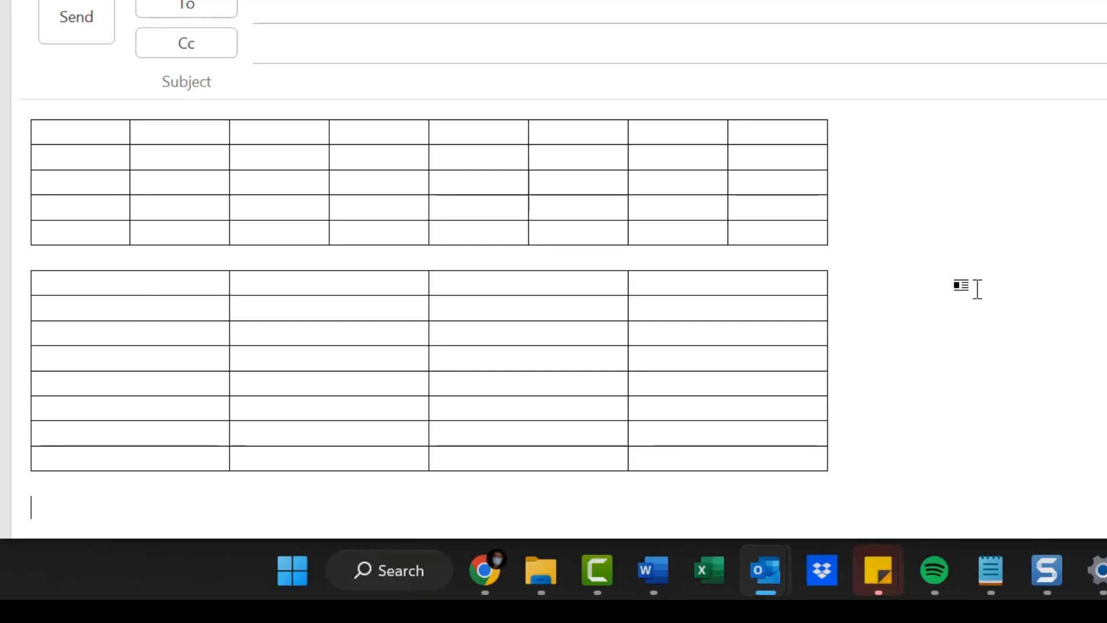
{"action": "left_click", "coordinate": [790, 458]}
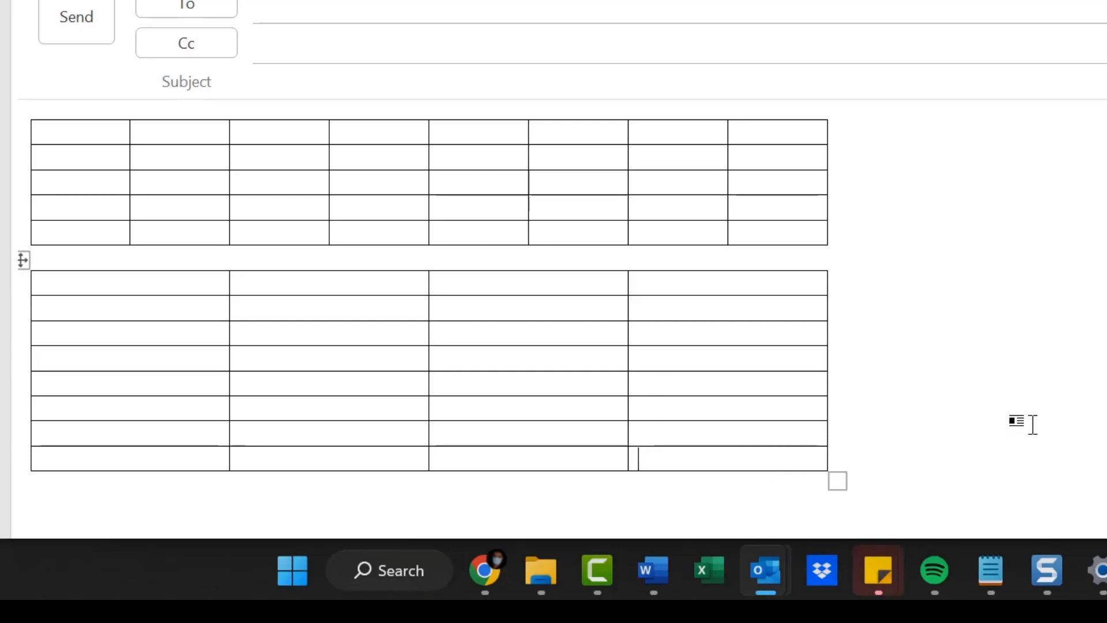
{"action": "key", "text": "Return"}
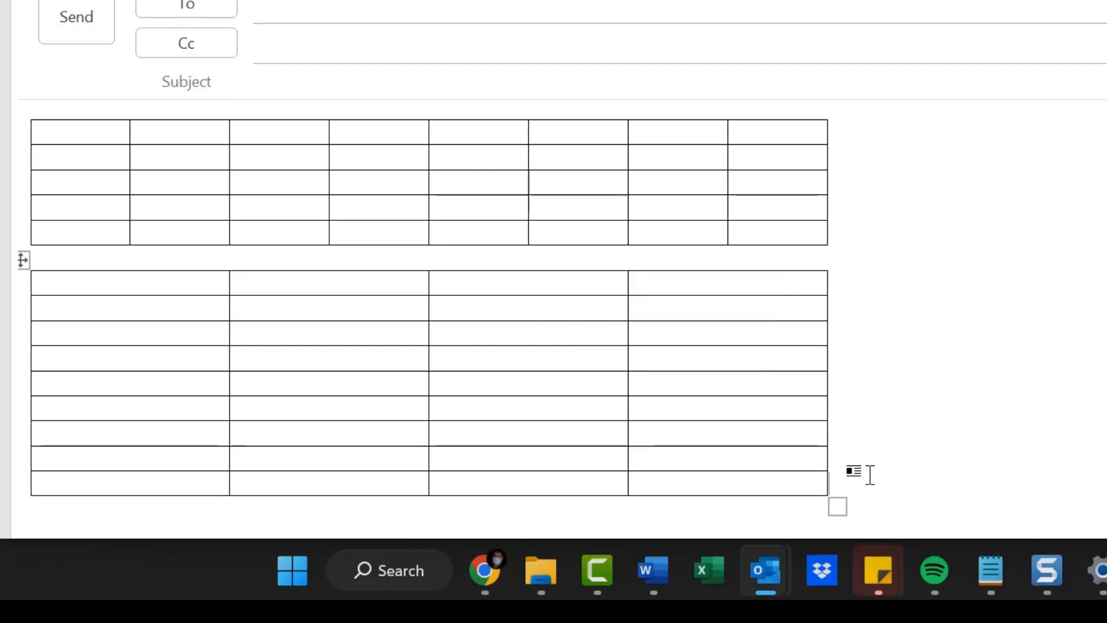
{"action": "scroll", "coordinate": [974, 314], "scroll_direction": "down", "scroll_amount": 1}
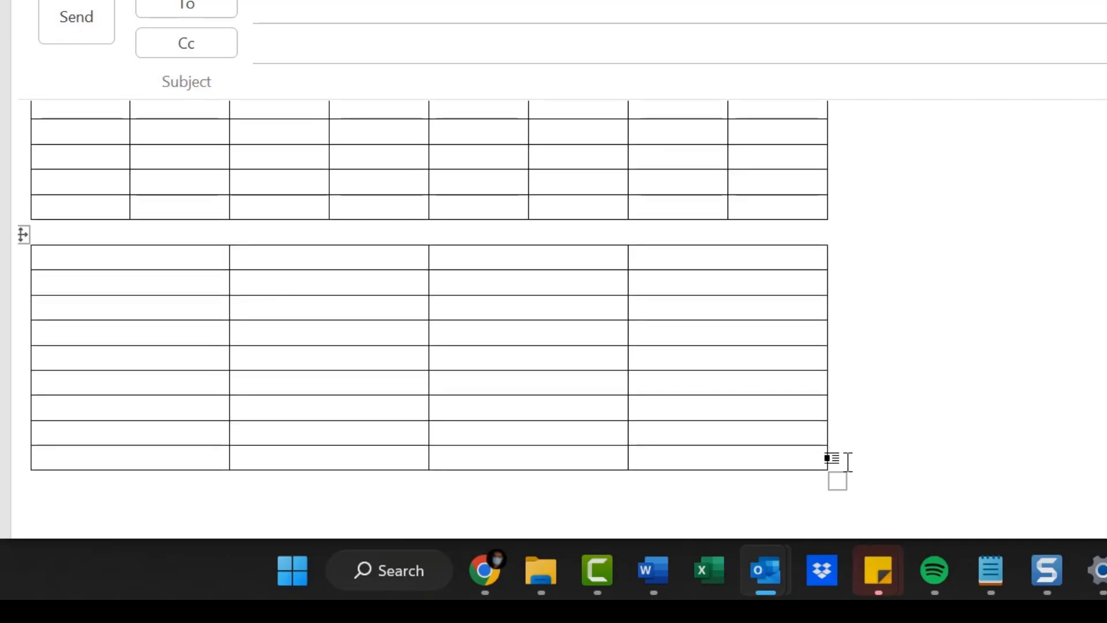
{"action": "key", "text": "Tab"}
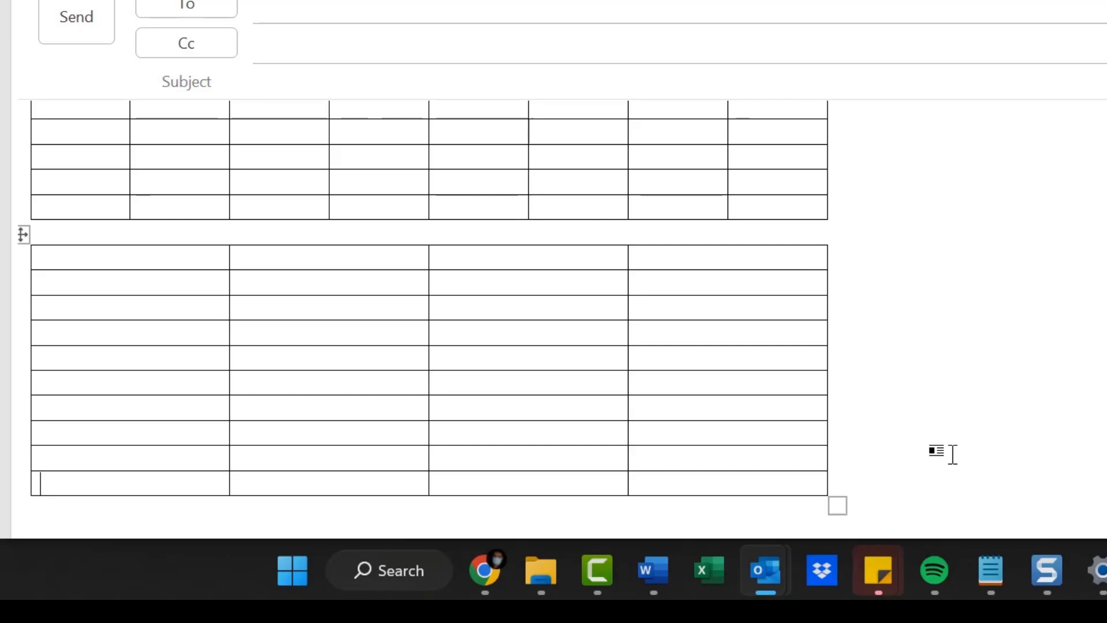
{"action": "left_click", "coordinate": [973, 472]}
Delete the earlier tables from the message body and pick Draw Table.
{"action": "left_click", "coordinate": [24, 234]}
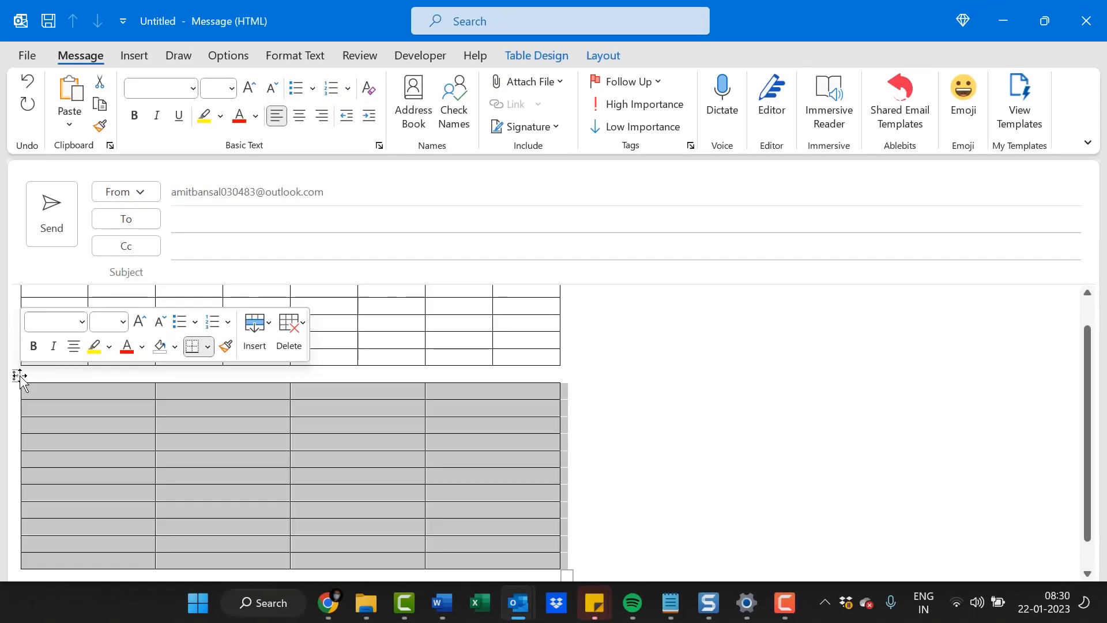
{"action": "key", "text": "BackSpace"}
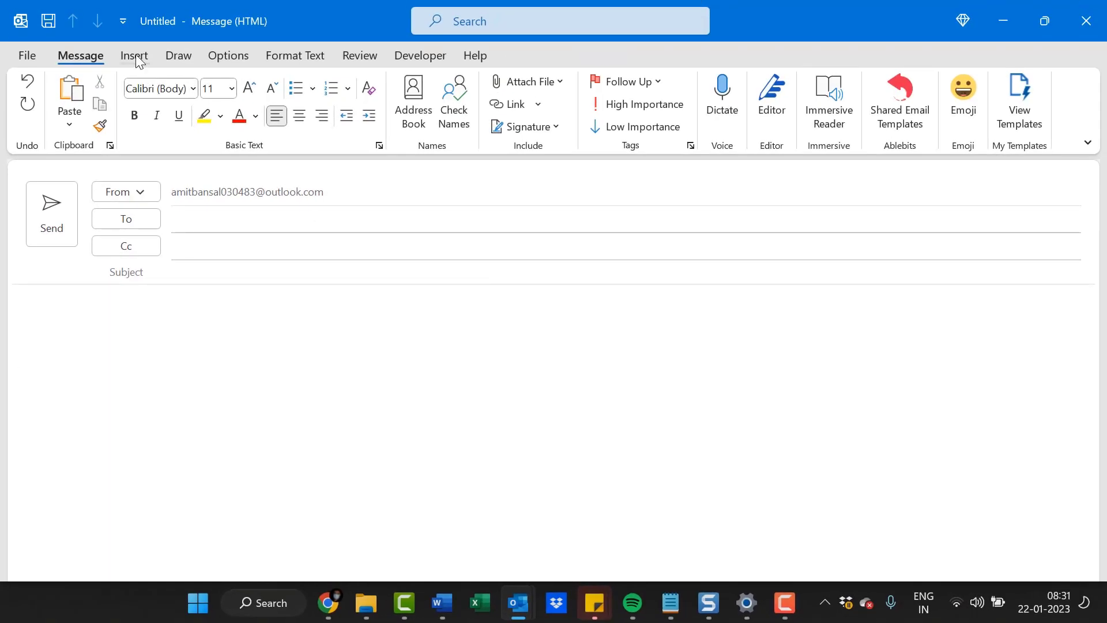
{"action": "left_click", "coordinate": [136, 54]}
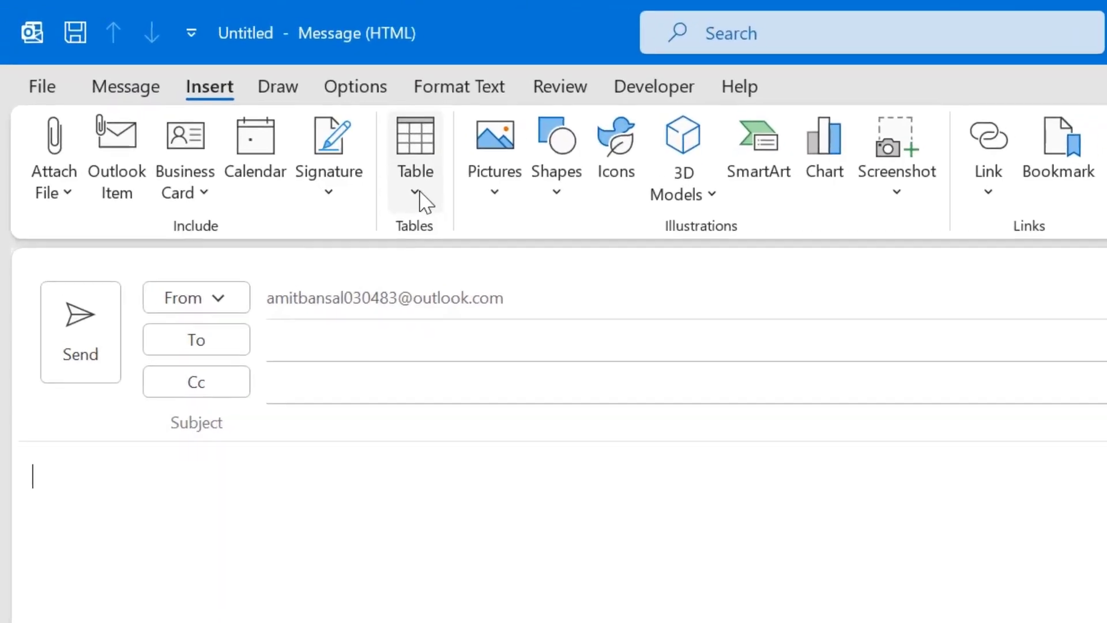
{"action": "left_click", "coordinate": [267, 122]}
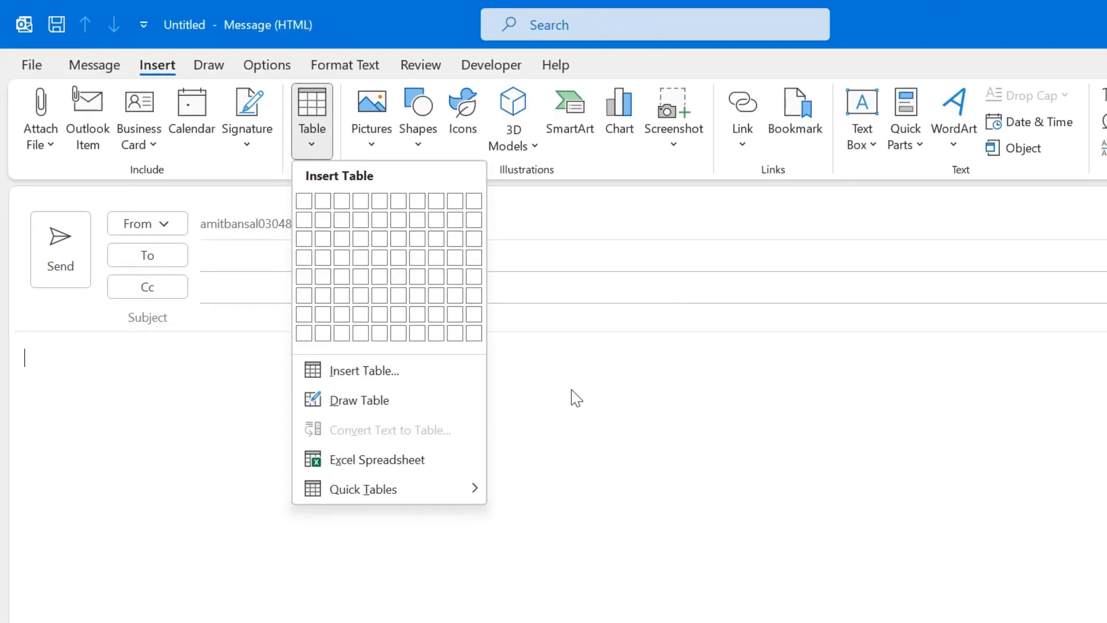
{"action": "left_click", "coordinate": [327, 403]}
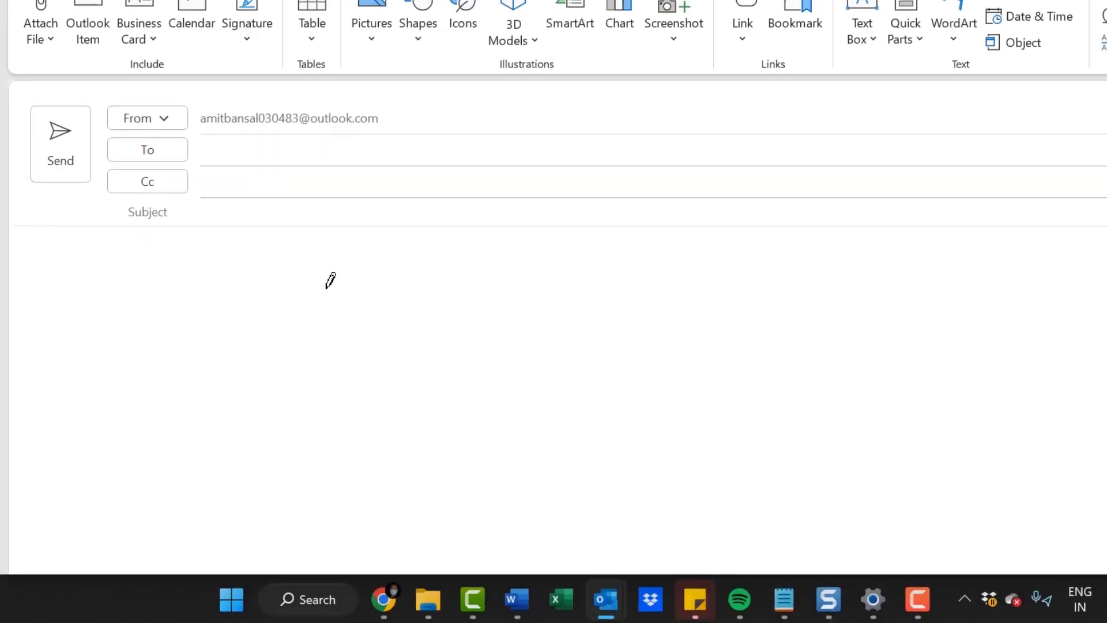
Draw a table outline with a row divider and lines for four columns.
{"action": "mouse_move", "coordinate": [140, 268]}
{"action": "left_mouse_down"}
{"action": "mouse_move", "coordinate": [261, 279]}
{"action": "mouse_move", "coordinate": [475, 273]}
{"action": "mouse_move", "coordinate": [511, 324]}
{"action": "mouse_move", "coordinate": [511, 348]}
{"action": "left_mouse_up"}
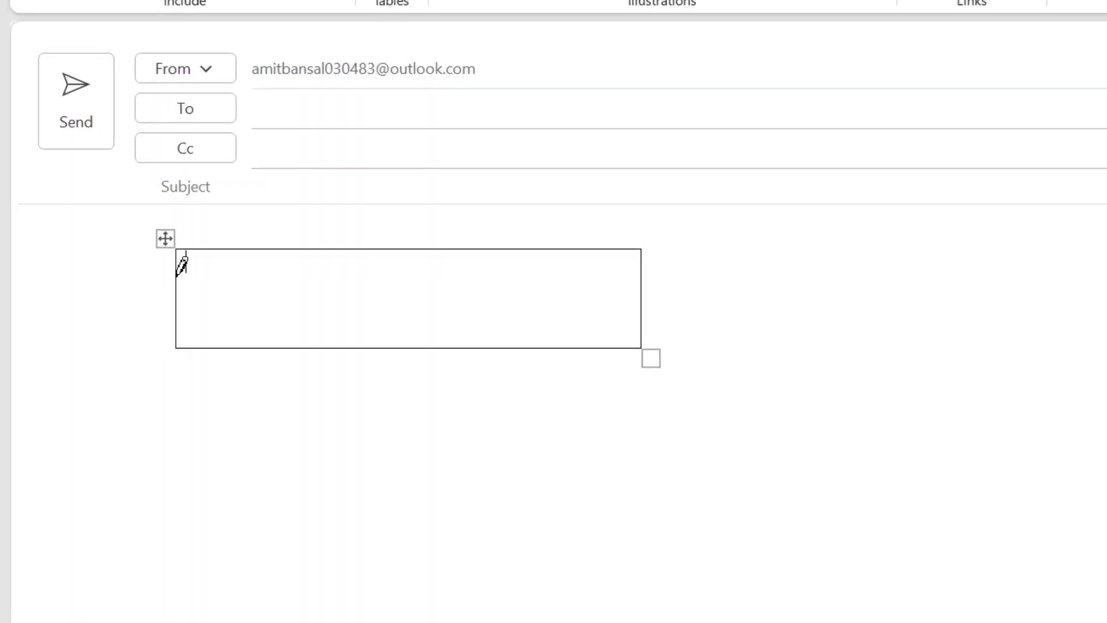
{"action": "left_click_drag", "start_coordinate": [174, 276], "coordinate": [588, 274]}
{"action": "mouse_move", "coordinate": [259, 250]}
{"action": "left_mouse_down"}
{"action": "mouse_move", "coordinate": [276, 314]}
{"action": "mouse_move", "coordinate": [257, 333]}
{"action": "mouse_move", "coordinate": [270, 348]}
{"action": "left_mouse_up"}
{"action": "left_click_drag", "start_coordinate": [268, 249], "coordinate": [260, 345]}
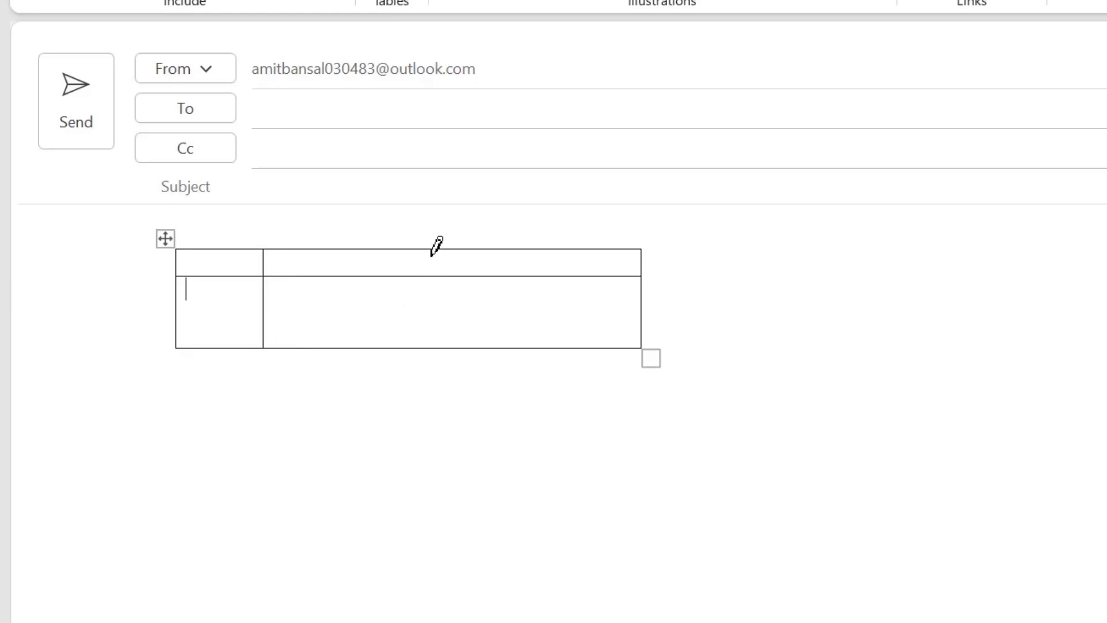
{"action": "left_click_drag", "start_coordinate": [435, 247], "coordinate": [427, 305]}
{"action": "left_click_drag", "start_coordinate": [571, 254], "coordinate": [568, 314]}
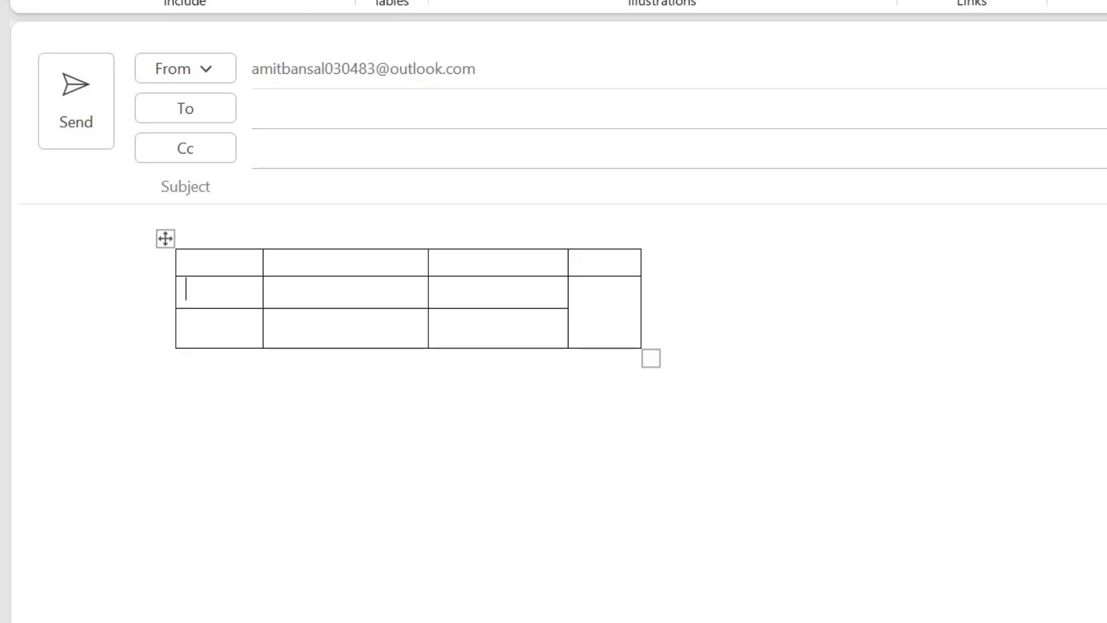
{"action": "left_click", "coordinate": [361, 17]}
{"action": "left_click", "coordinate": [357, 341]}
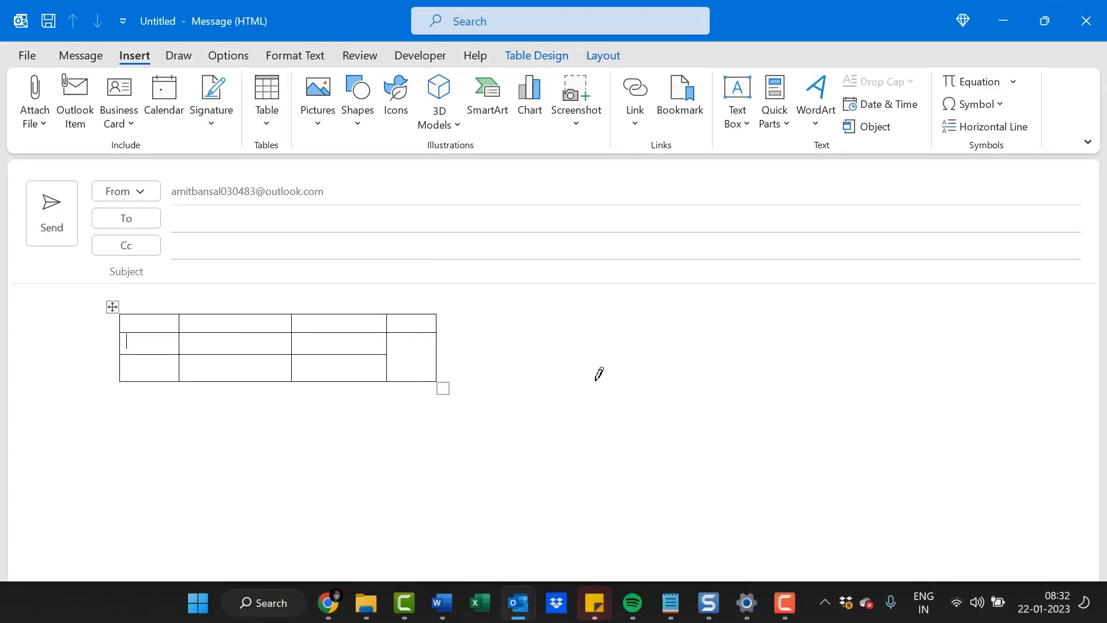
{"action": "key", "text": "Escape"}
Undo the drawn table and insert an embedded Excel spreadsheet instead.
{"action": "key", "text": "ctrl+z"}
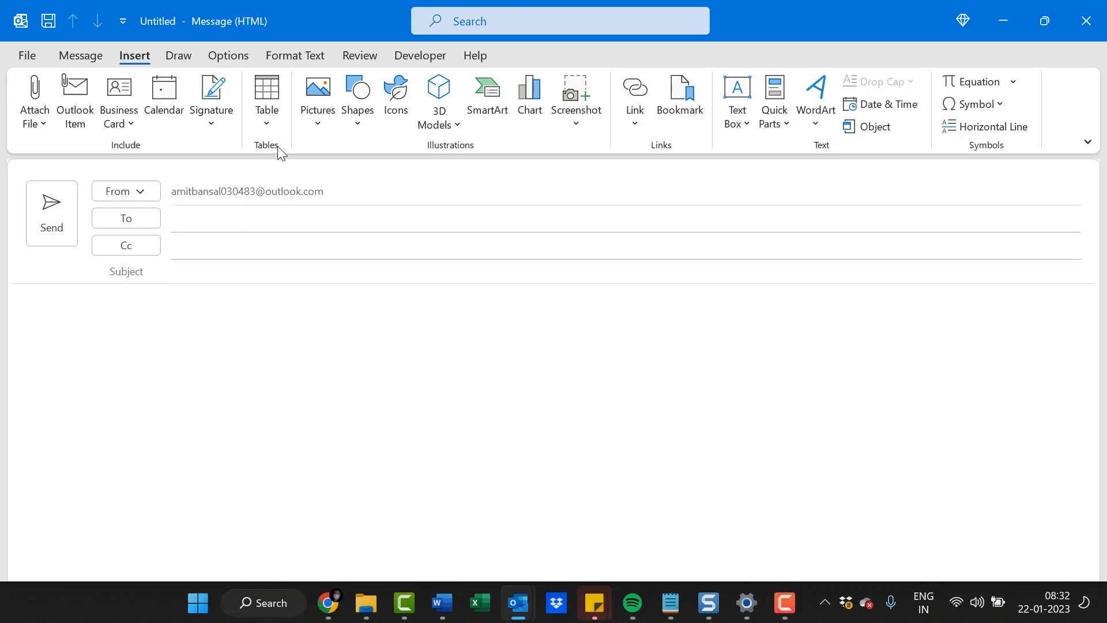
{"action": "left_click", "coordinate": [268, 122]}
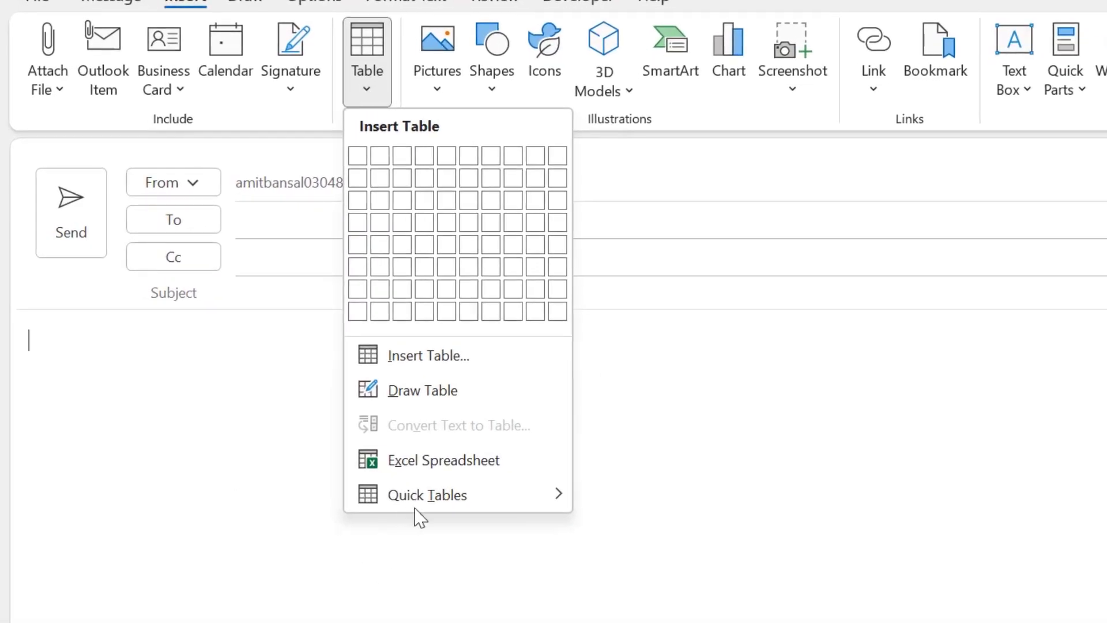
{"action": "left_click", "coordinate": [449, 461]}
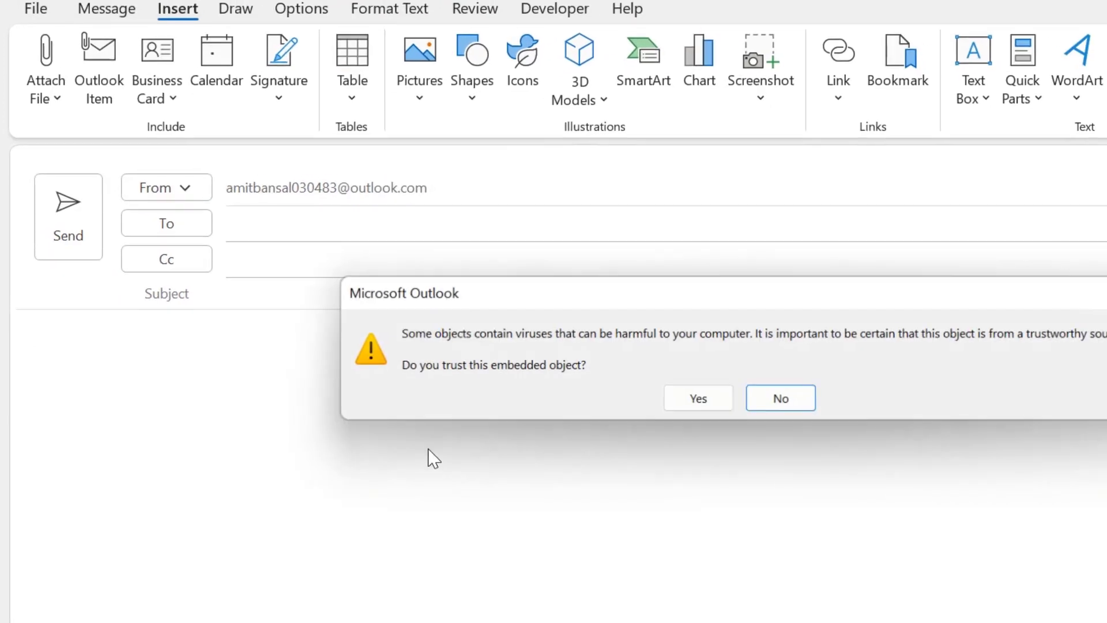
{"action": "left_click", "coordinate": [723, 398]}
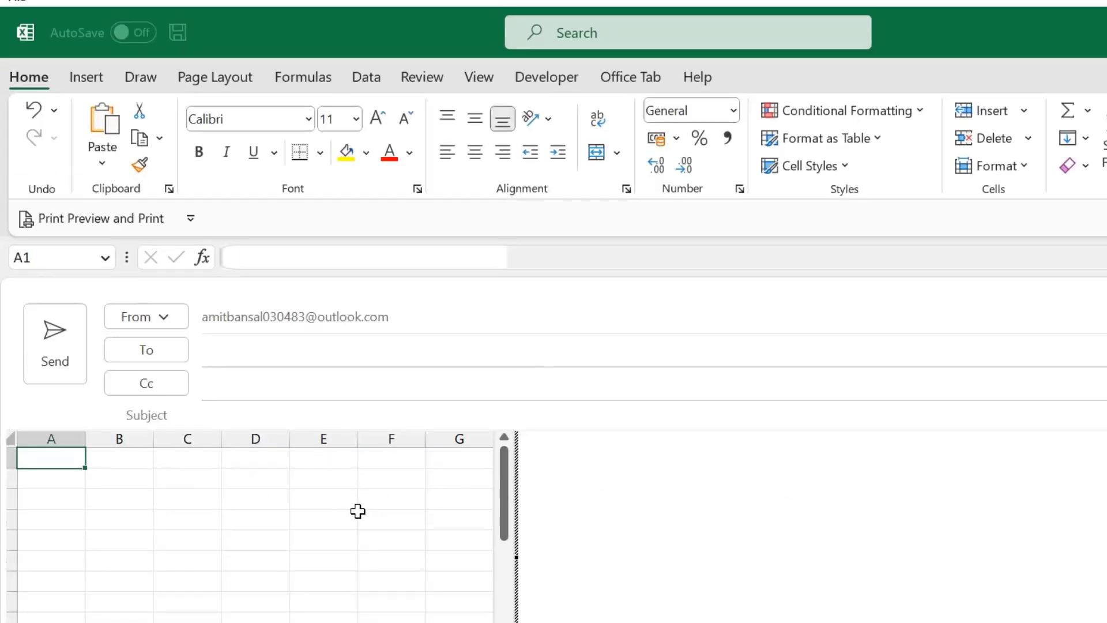
{"action": "scroll", "coordinate": [360, 521], "scroll_direction": "down", "scroll_amount": 5}
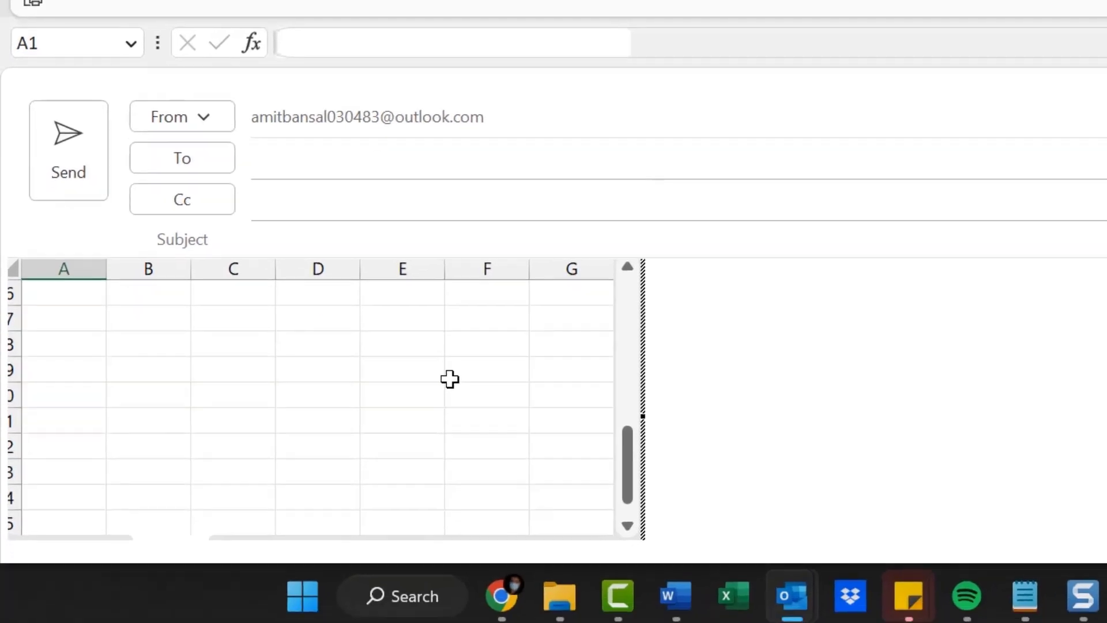
{"action": "scroll", "coordinate": [450, 379], "scroll_direction": "up", "scroll_amount": 5}
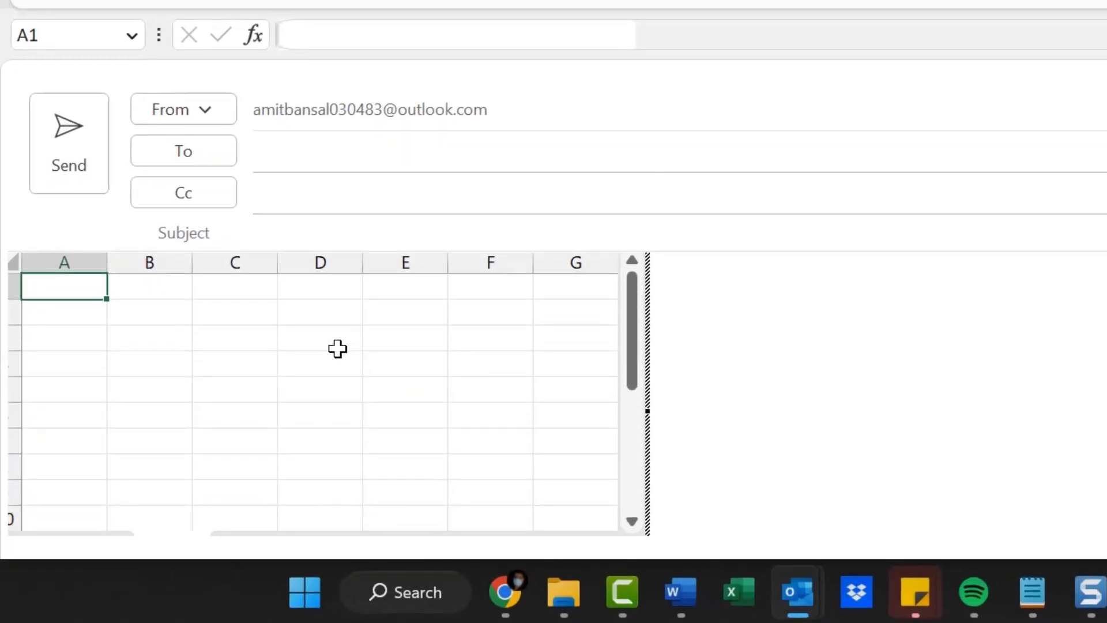
Enter 123 in B3 and C3, and a B3+C3 formula in D3 giving 246.
{"action": "left_click", "coordinate": [151, 355]}
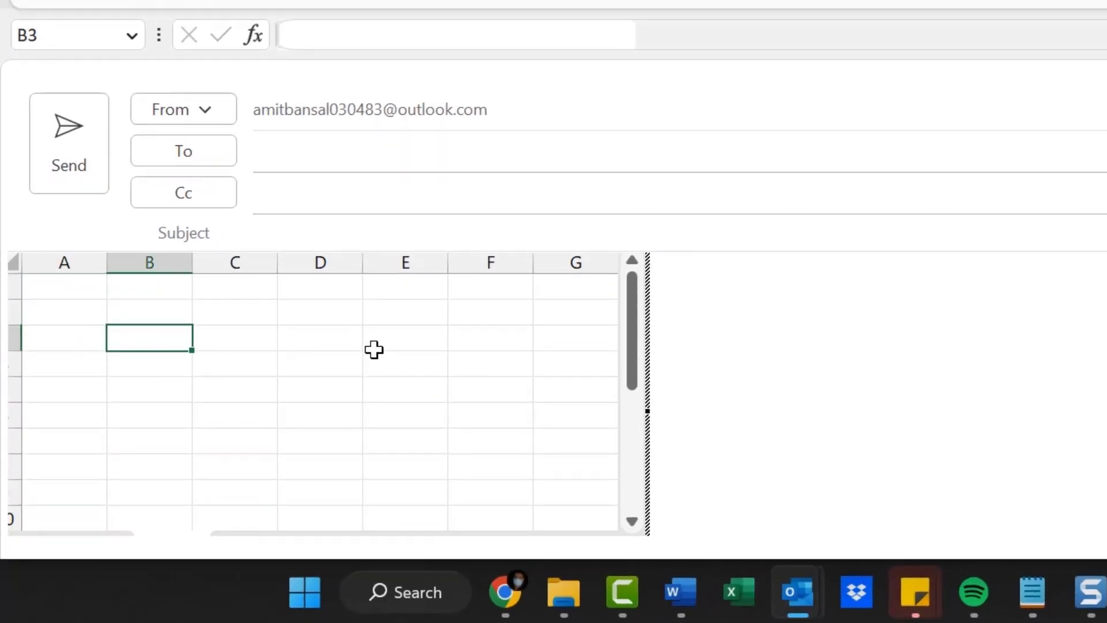
{"action": "type", "text": "123"}
{"action": "key", "text": "Return"}
{"action": "key", "text": "Tab"}
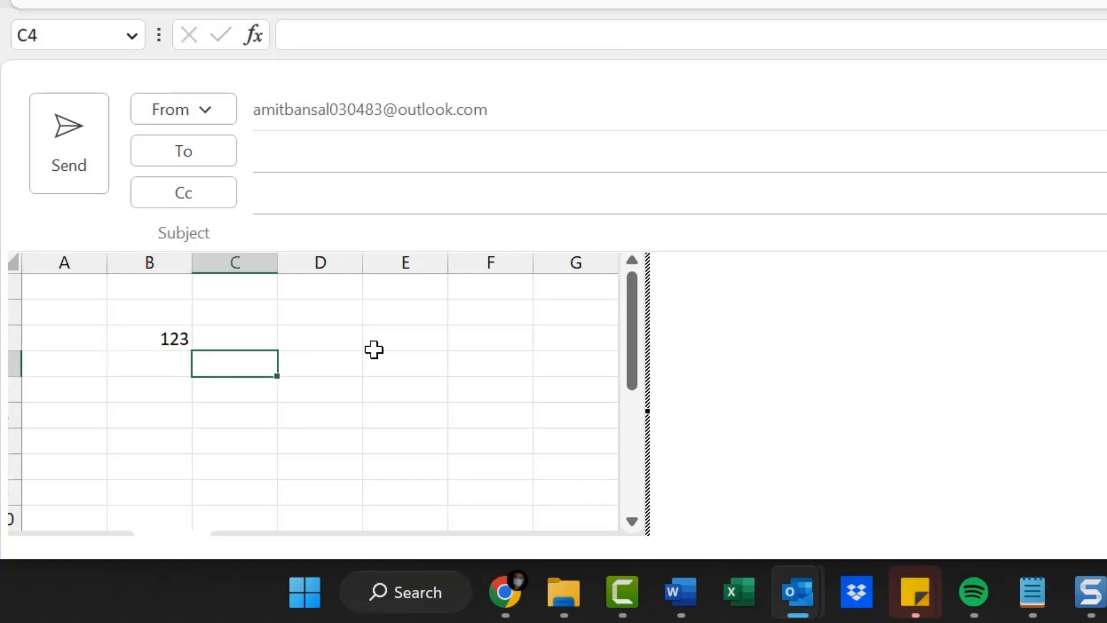
{"action": "key", "text": "Up"}
{"action": "type", "text": "123"}
{"action": "key", "text": "Tab"}
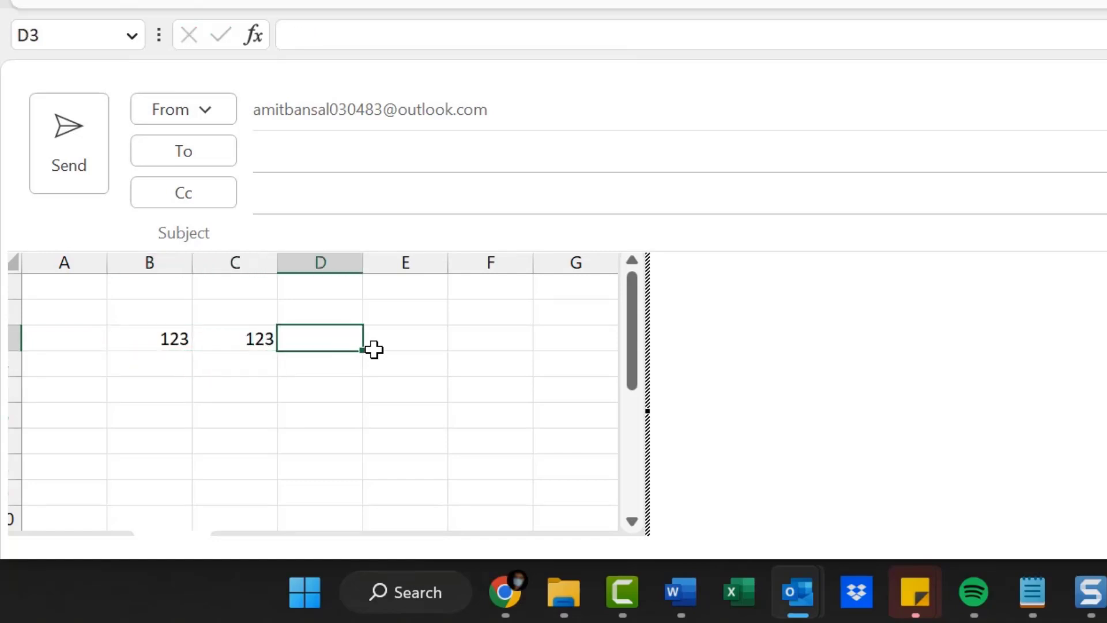
{"action": "type", "text": "="}
{"action": "key", "text": "Left"}
{"action": "key", "text": "Left"}
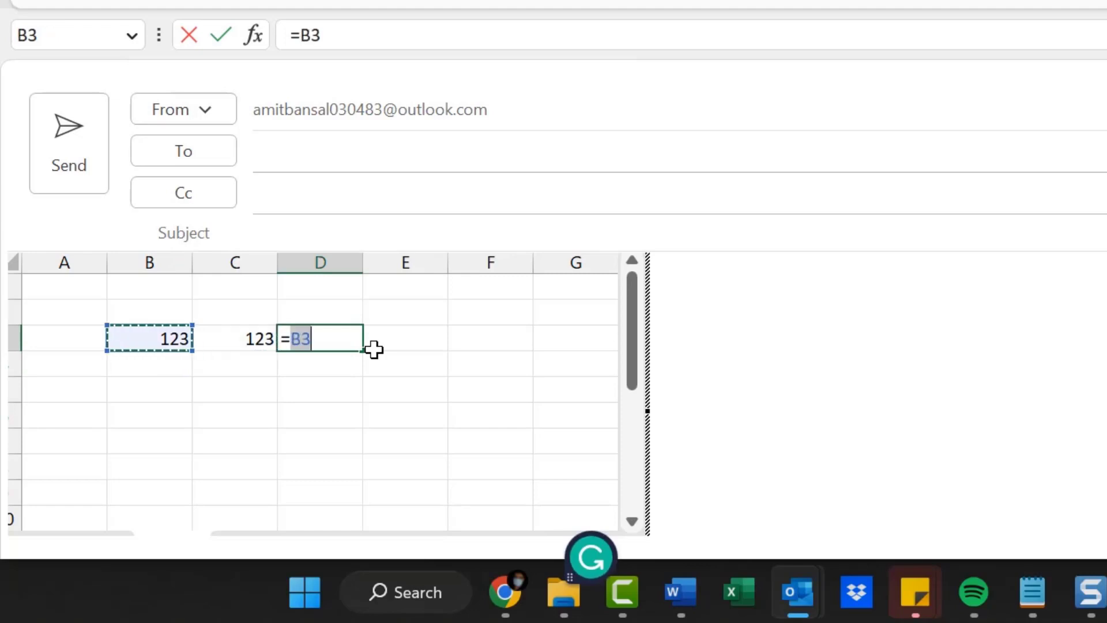
{"action": "type", "text": "+"}
{"action": "key", "text": "Left"}
{"action": "key", "text": "Return"}
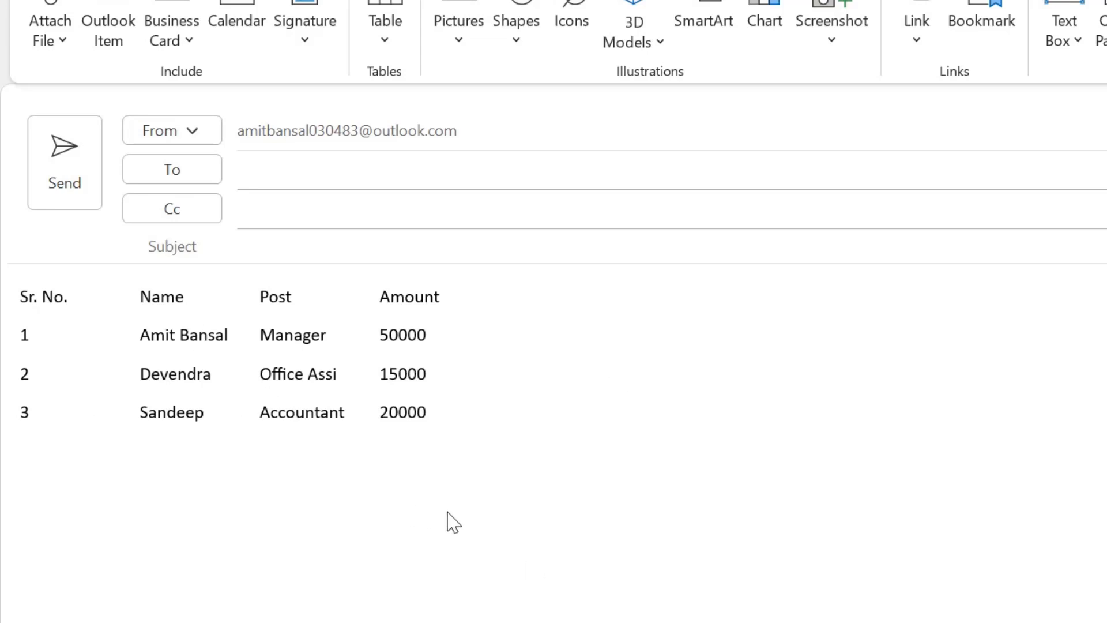
Select the Sr. No., Name, Post, Amount list from its last amount back to the header.
{"action": "left_click_drag", "start_coordinate": [471, 430], "coordinate": [5, 291]}
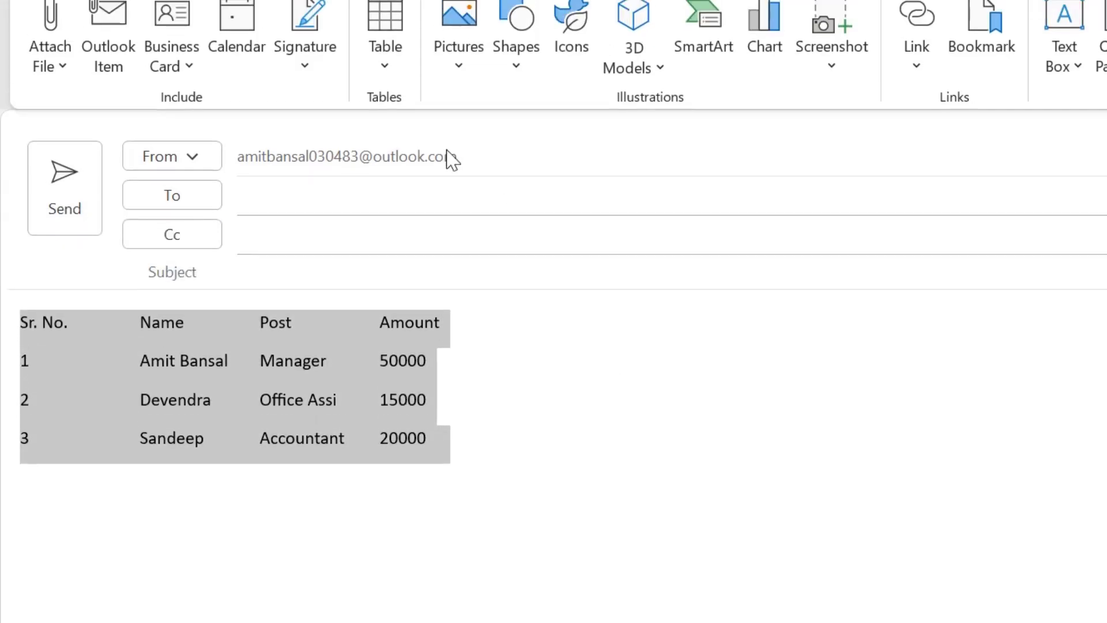
Convert the selected list into a table using Convert Text to Table with Tabs as separator.
{"action": "left_click", "coordinate": [385, 81]}
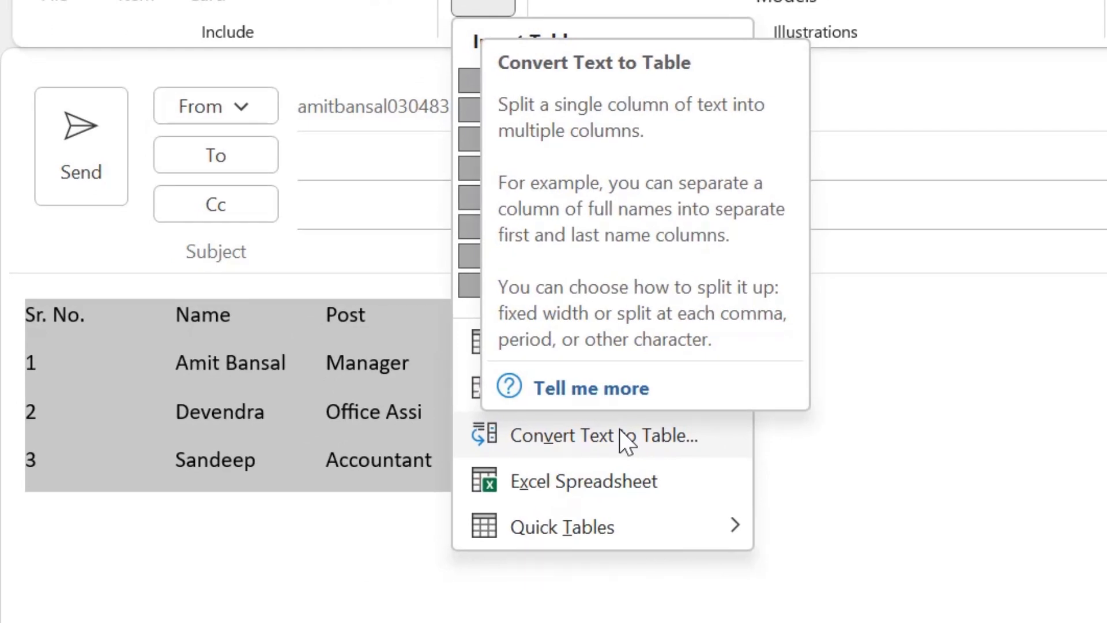
{"action": "left_click", "coordinate": [620, 435]}
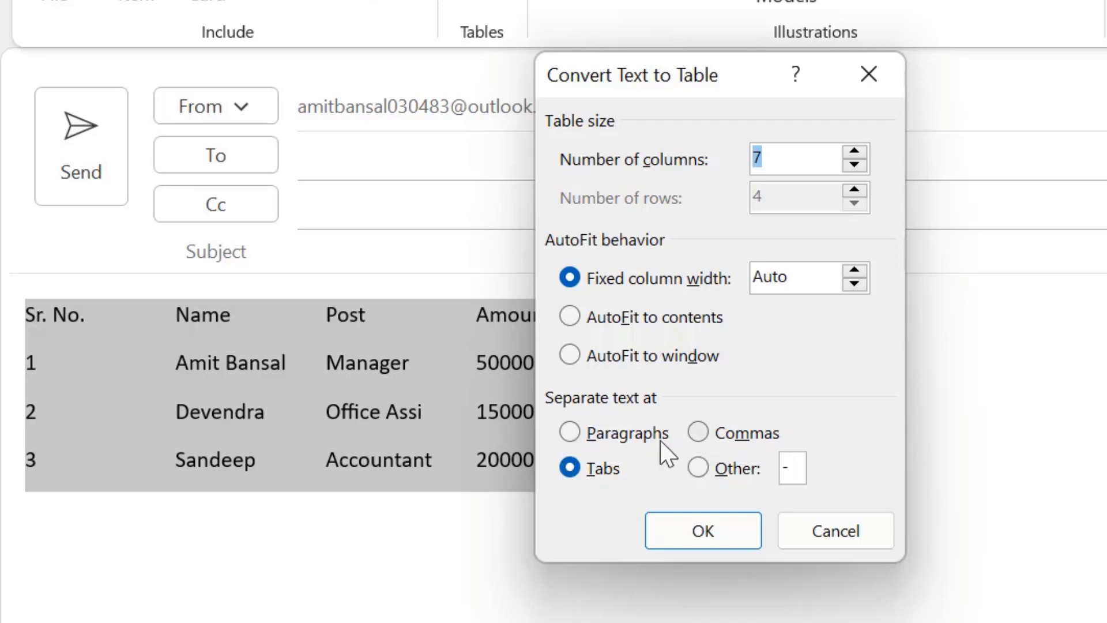
{"action": "left_click", "coordinate": [687, 531]}
Finish the conversion and cut out the empty second and fifth columns.
{"action": "left_click", "coordinate": [500, 614]}
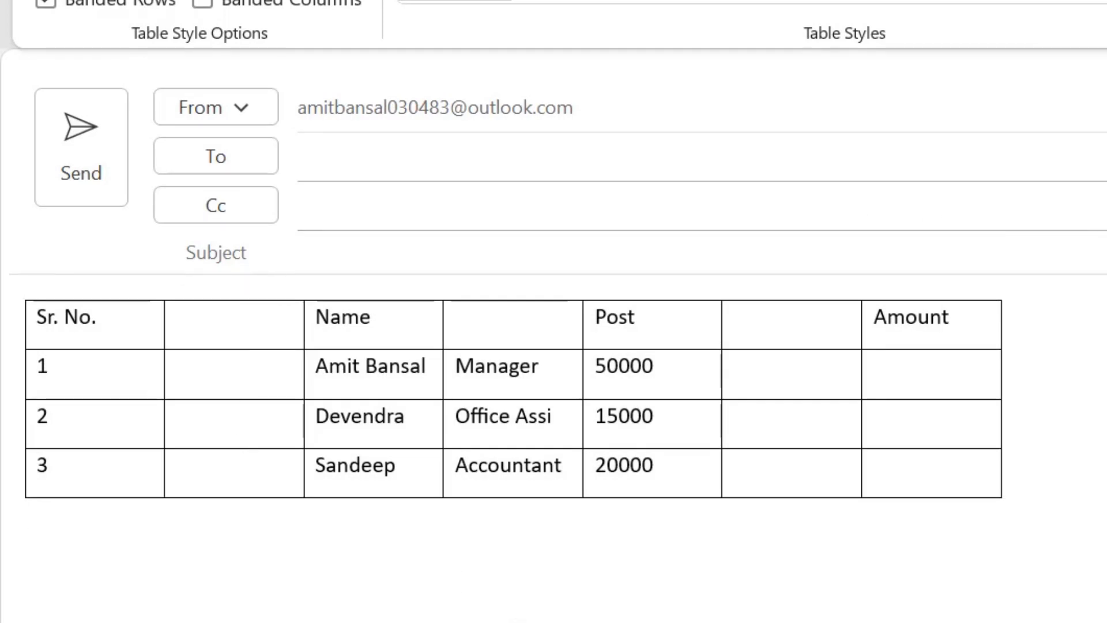
{"action": "left_click_drag", "start_coordinate": [198, 336], "coordinate": [220, 469]}
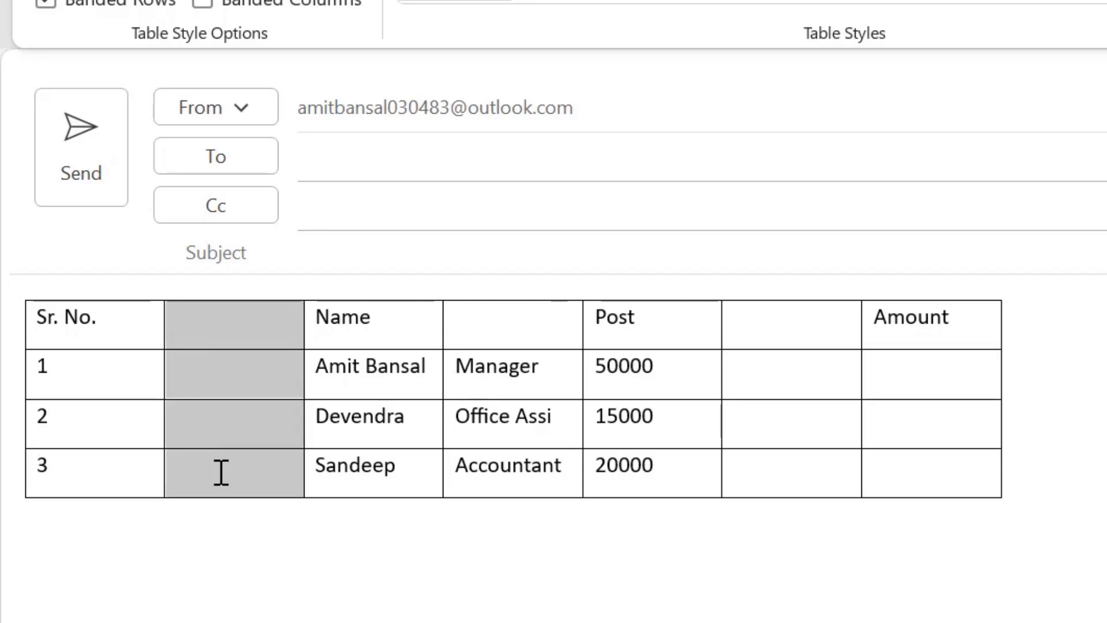
{"action": "right_click", "coordinate": [243, 324]}
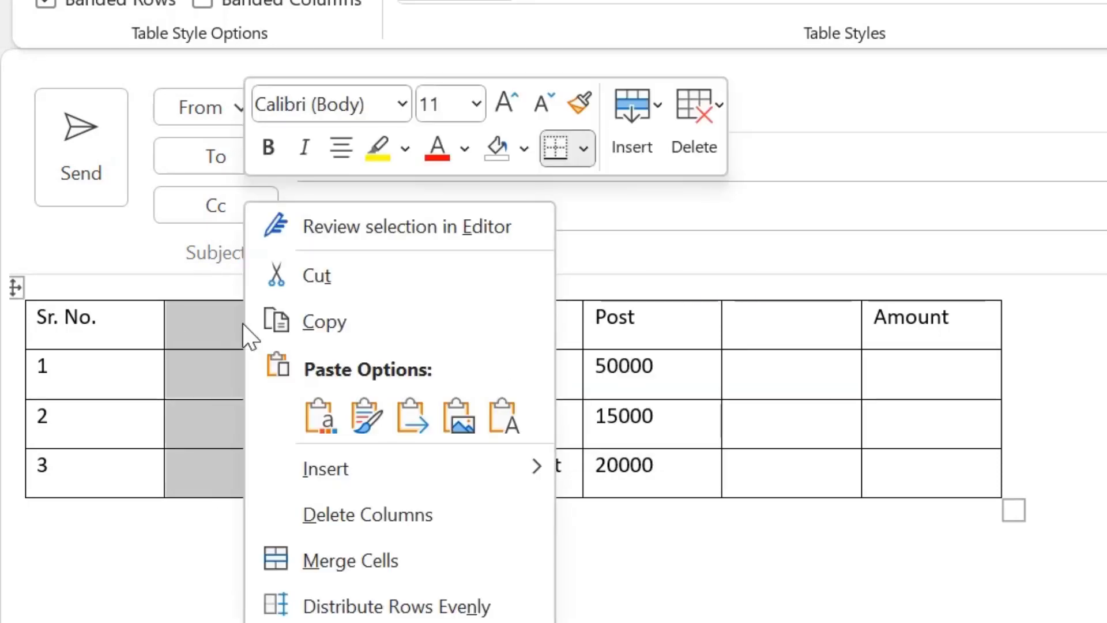
{"action": "left_click", "coordinate": [190, 326]}
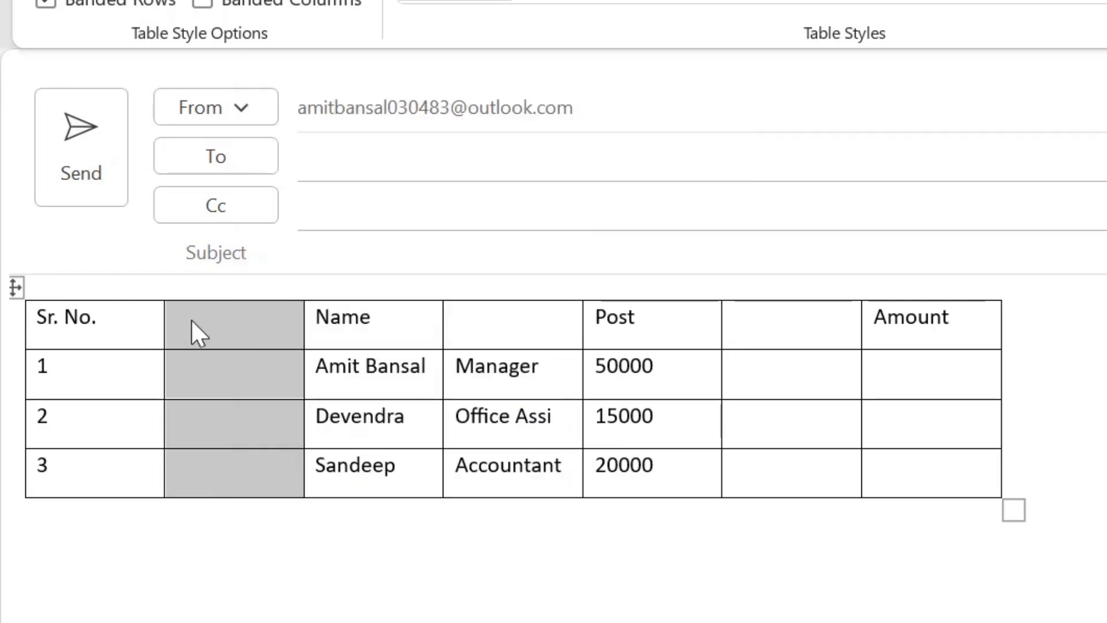
{"action": "left_click", "coordinate": [203, 321]}
{"action": "left_click_drag", "start_coordinate": [202, 321], "coordinate": [217, 460]}
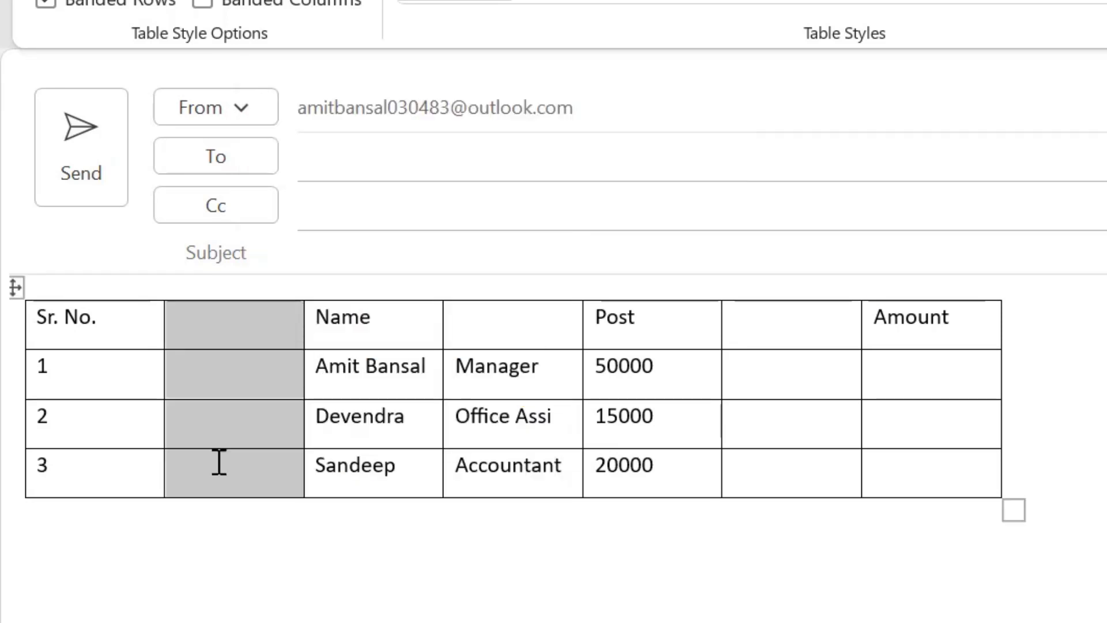
{"action": "right_click", "coordinate": [195, 327]}
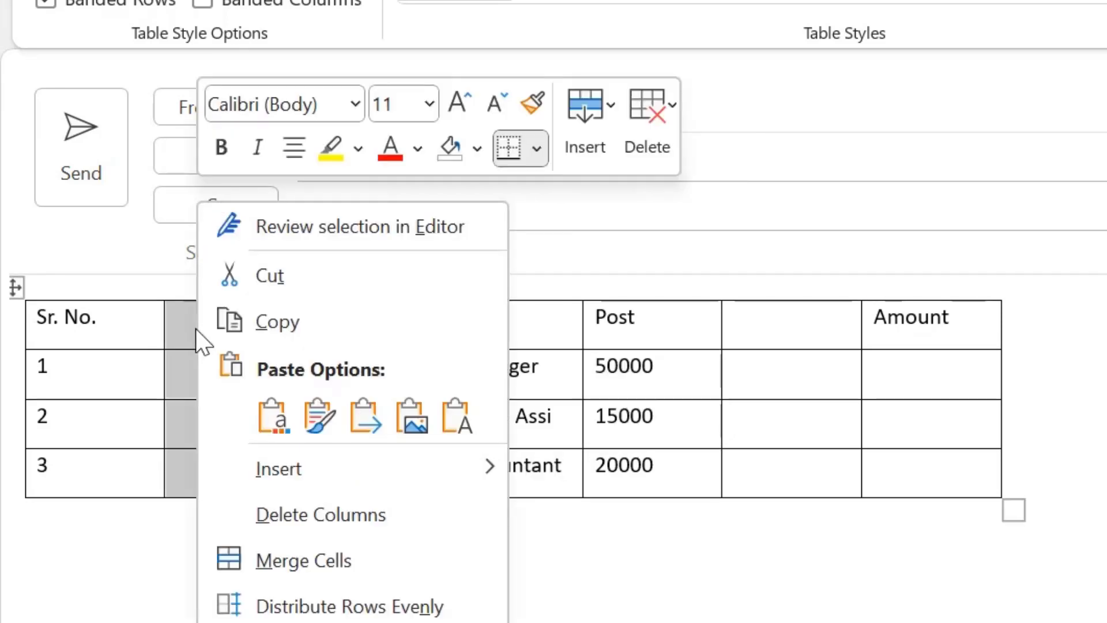
{"action": "left_click", "coordinate": [302, 279]}
{"action": "left_click_drag", "start_coordinate": [674, 313], "coordinate": [642, 476]}
{"action": "right_click", "coordinate": [607, 391]}
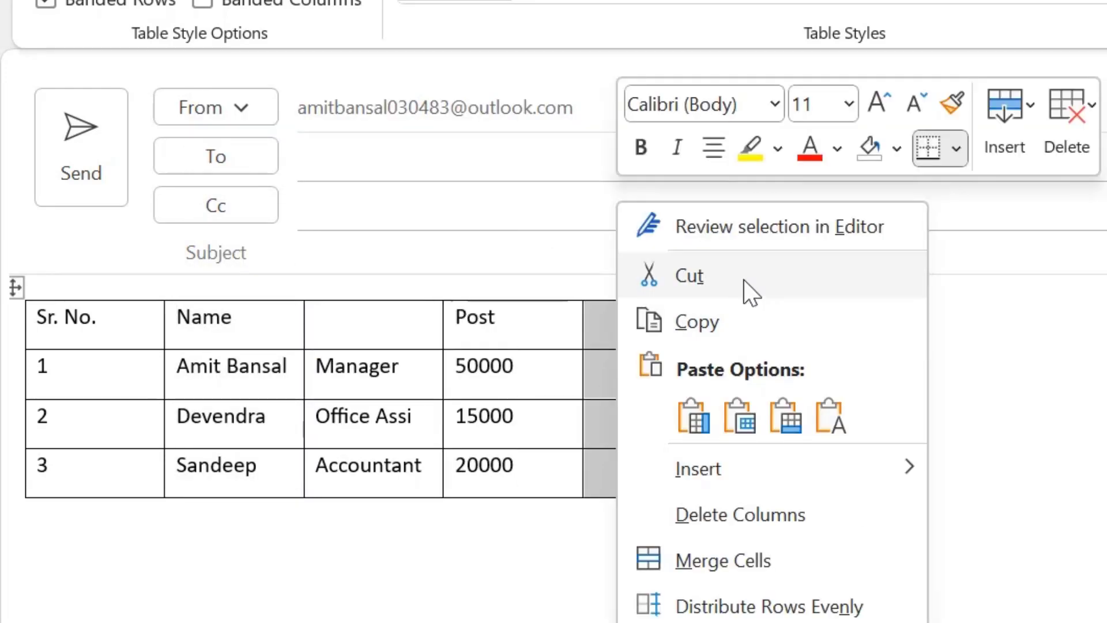
{"action": "left_click", "coordinate": [640, 277]}
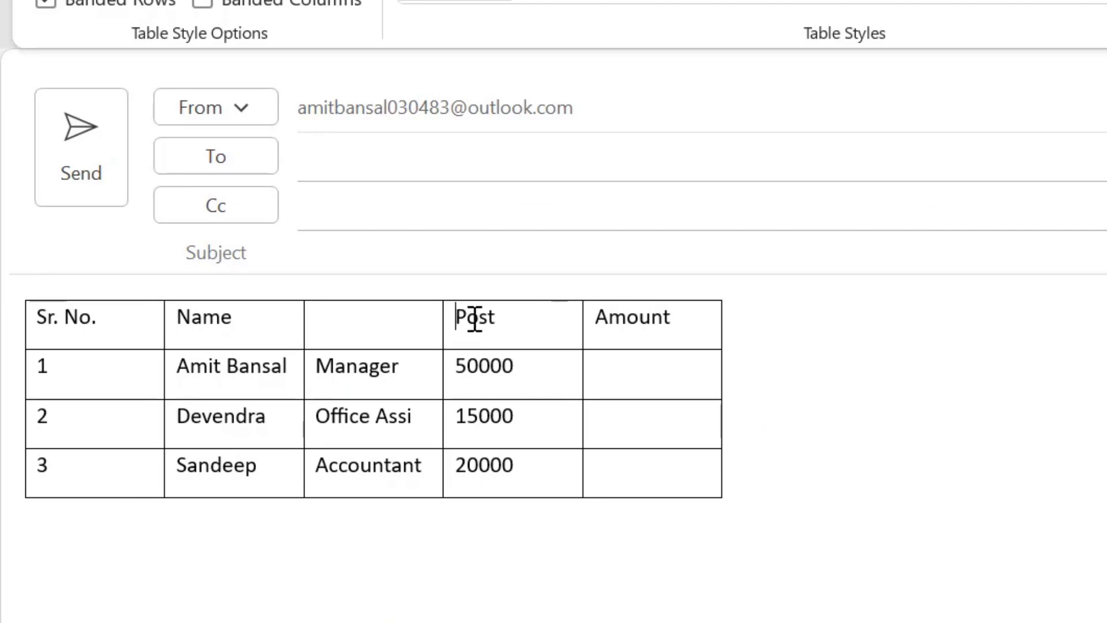
Move the Post and Amount headers into the third and fourth cells and cut the empty last column.
{"action": "left_click_drag", "start_coordinate": [486, 316], "coordinate": [648, 320]}
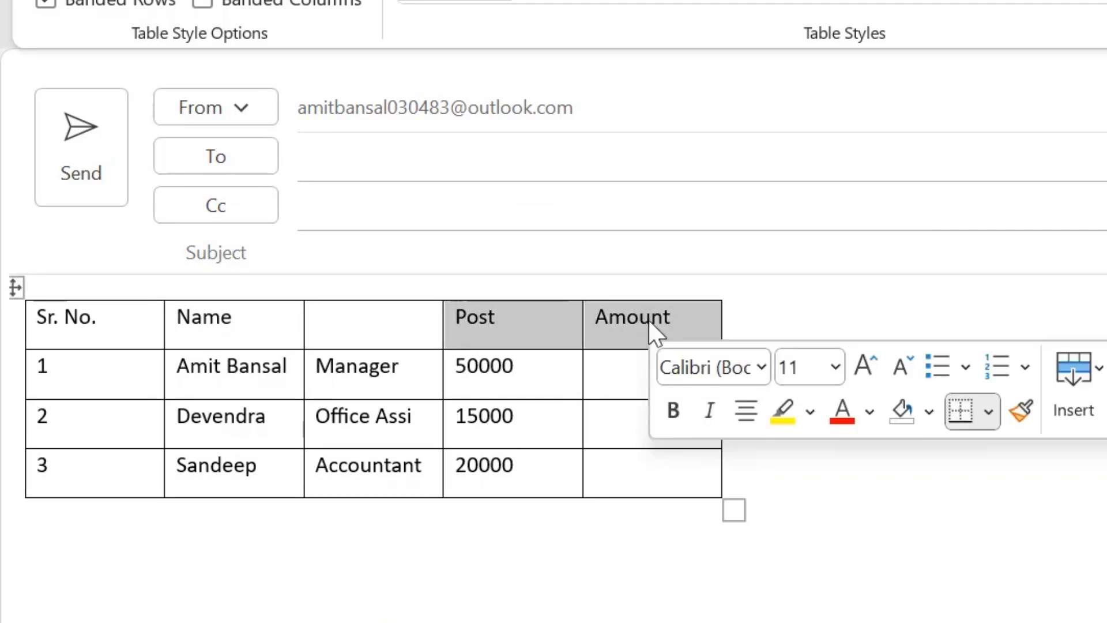
{"action": "key", "text": "ctrl+x"}
{"action": "left_click", "coordinate": [384, 329]}
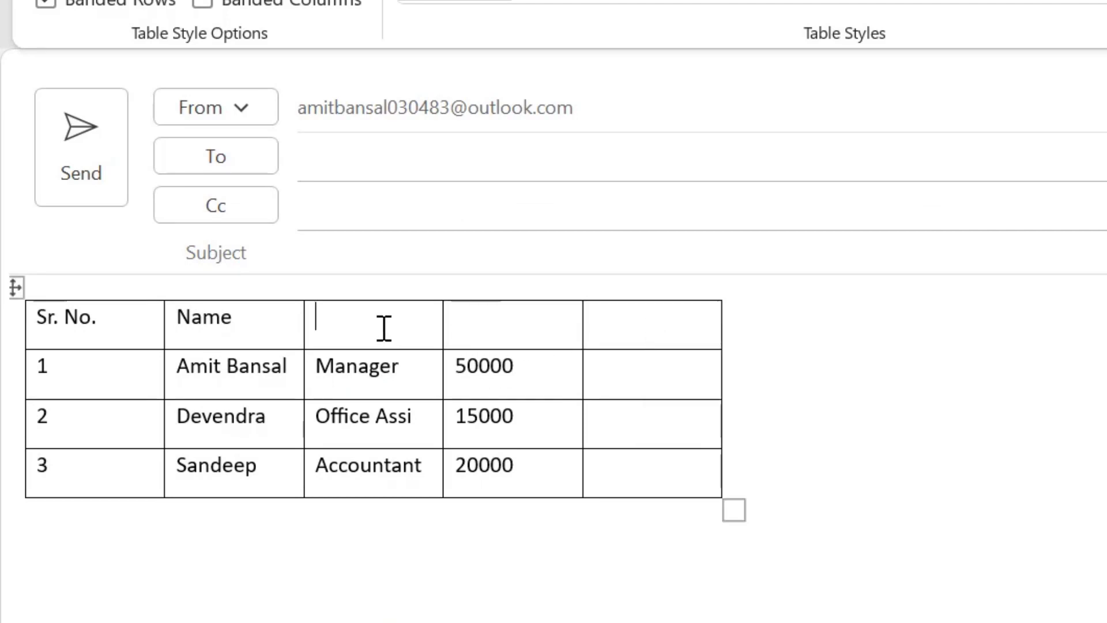
{"action": "key", "text": "ctrl+v"}
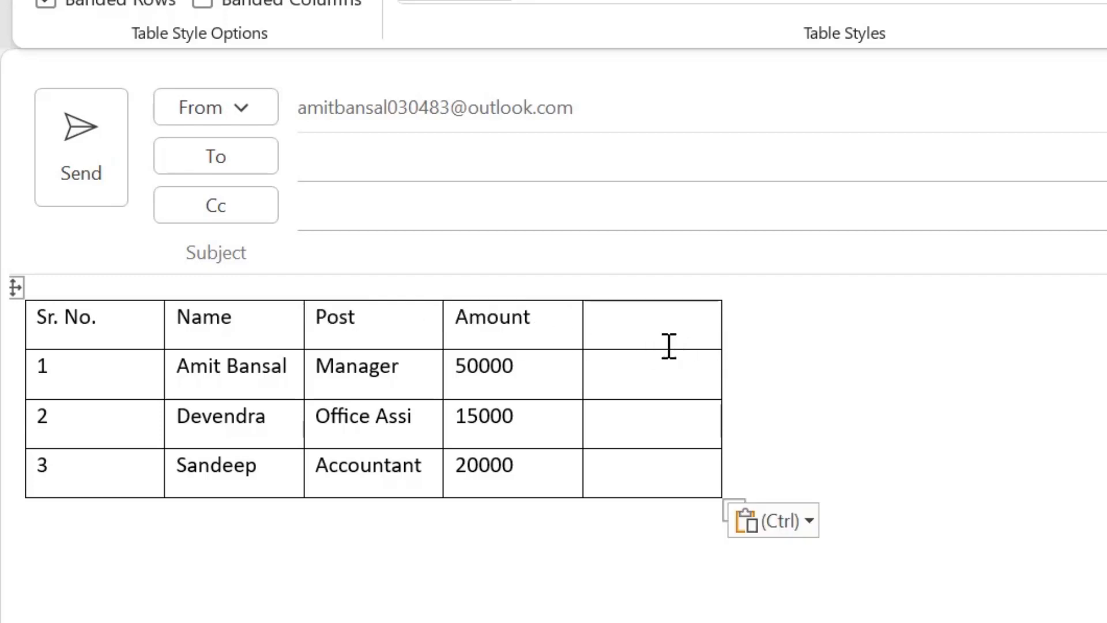
{"action": "left_click_drag", "start_coordinate": [667, 336], "coordinate": [686, 461]}
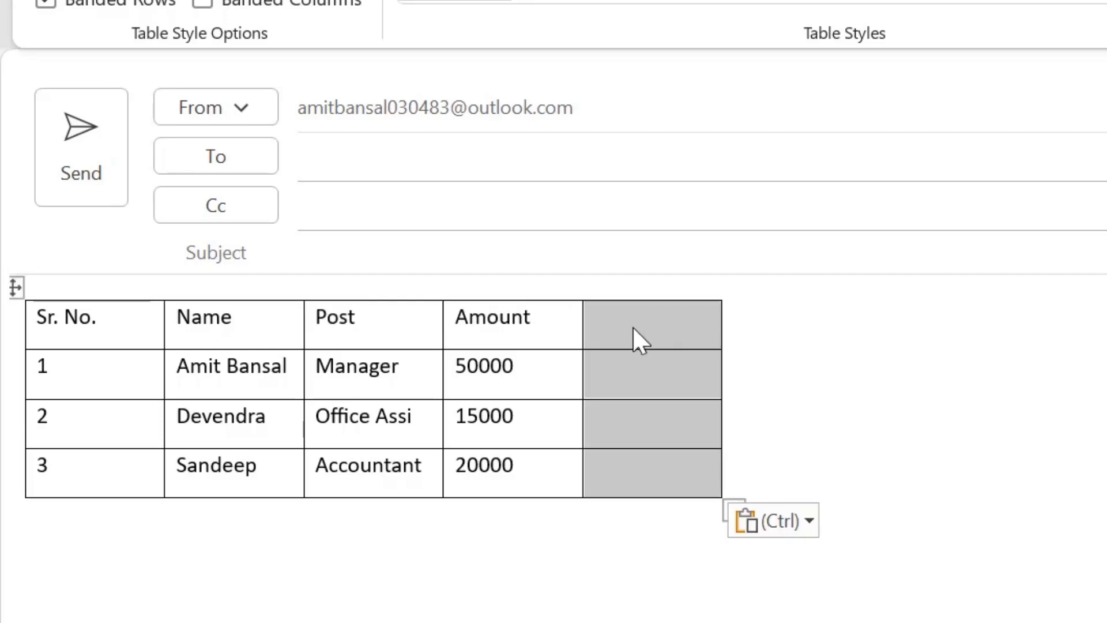
{"action": "right_click", "coordinate": [637, 340]}
{"action": "left_click", "coordinate": [733, 293]}
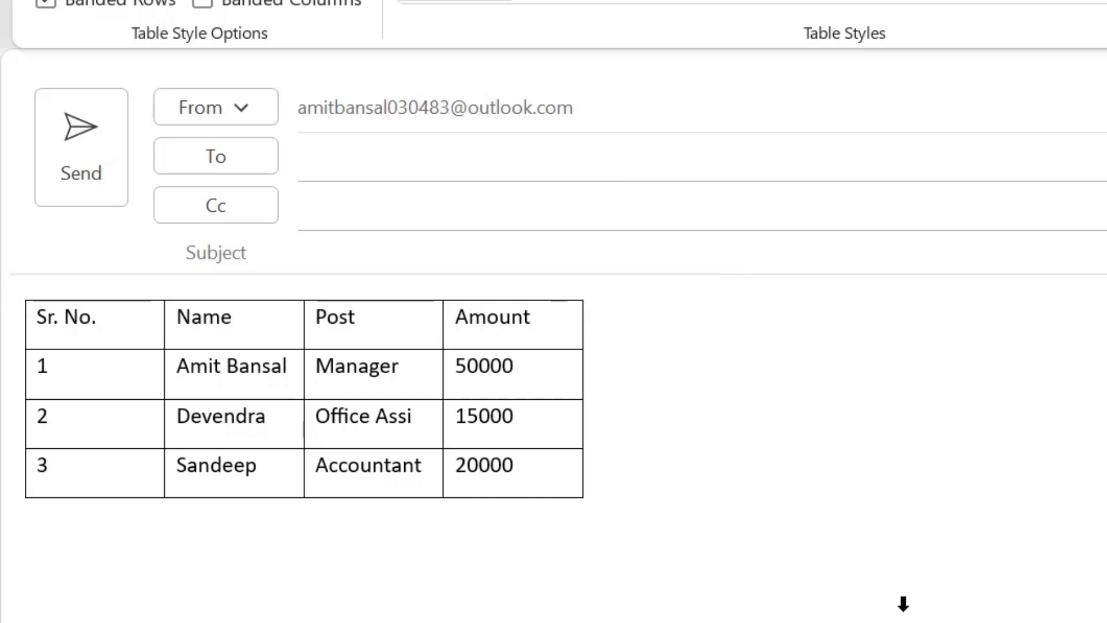
{"action": "left_click", "coordinate": [905, 600]}
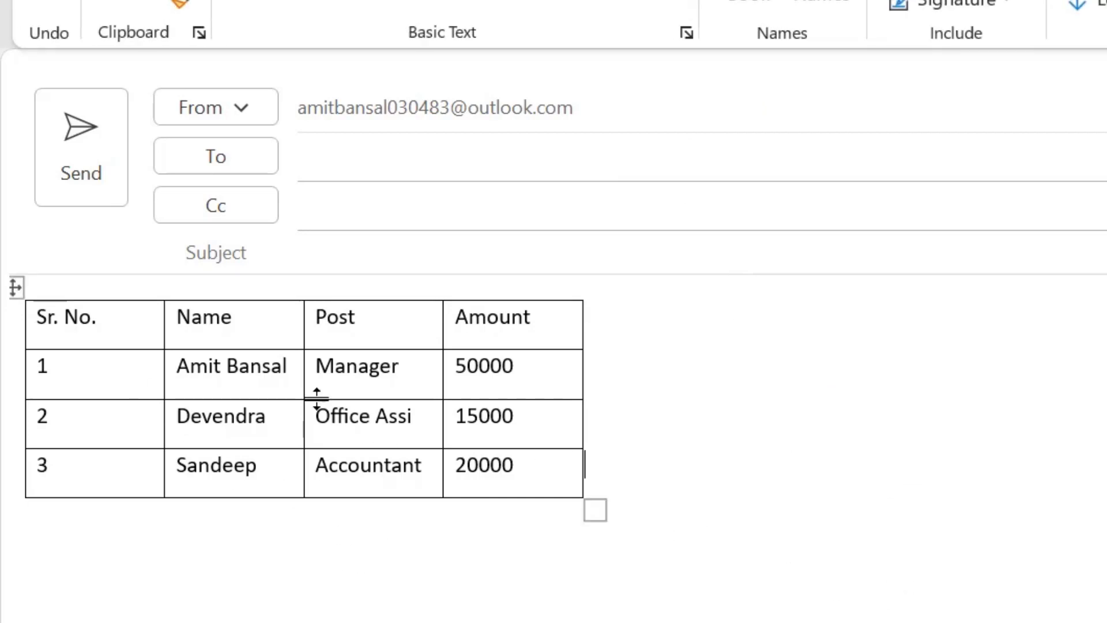
{"action": "left_click", "coordinate": [294, 388]}
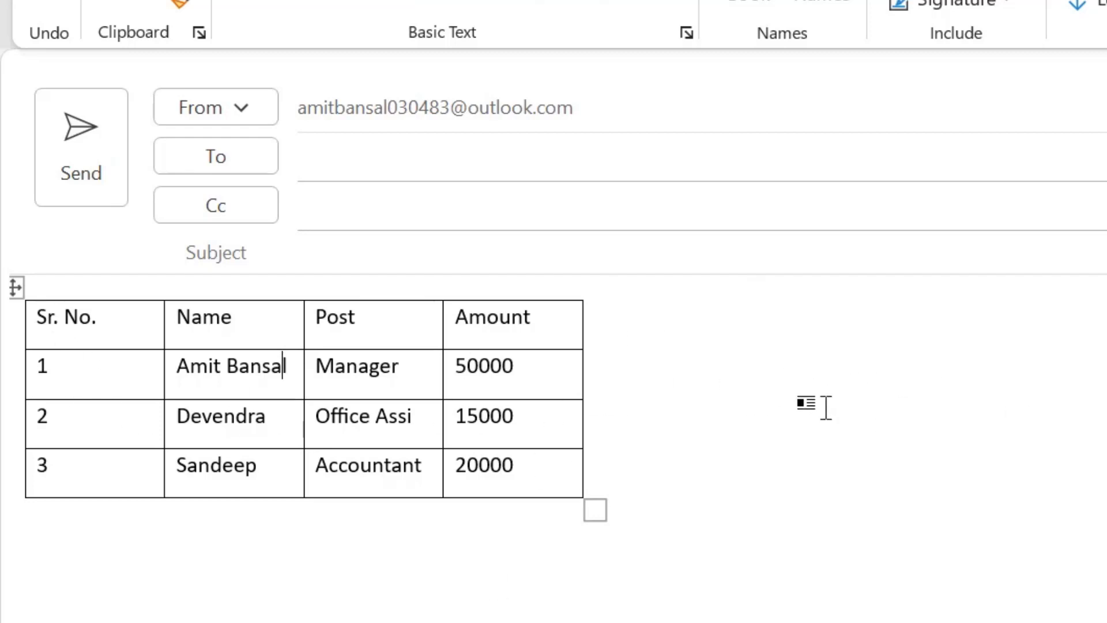
{"action": "left_click", "coordinate": [19, 290]}
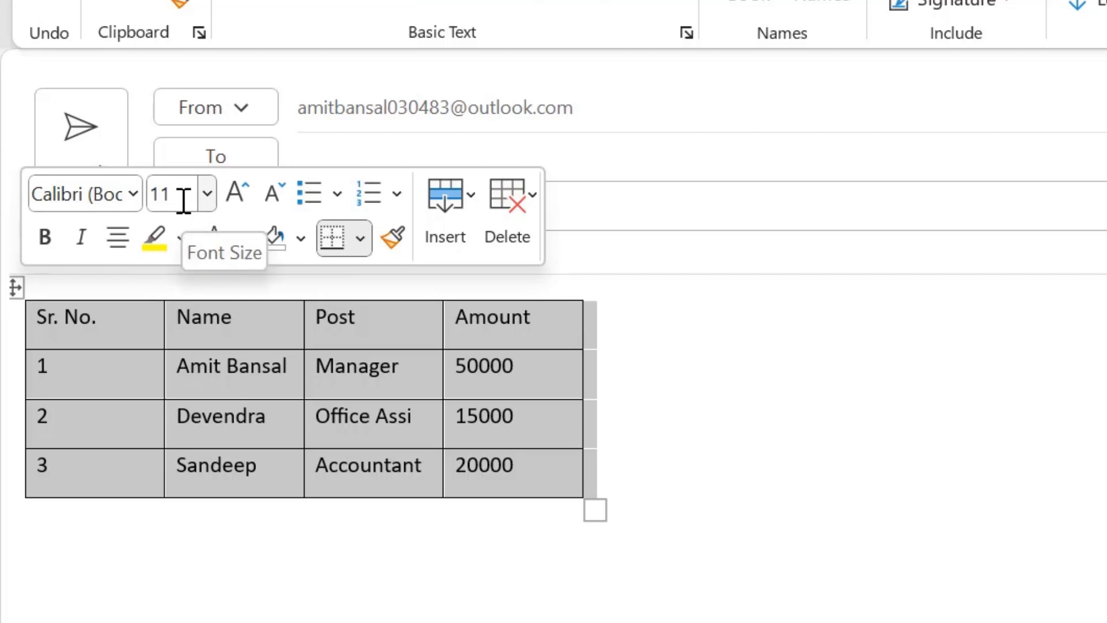
{"action": "left_click", "coordinate": [271, 392]}
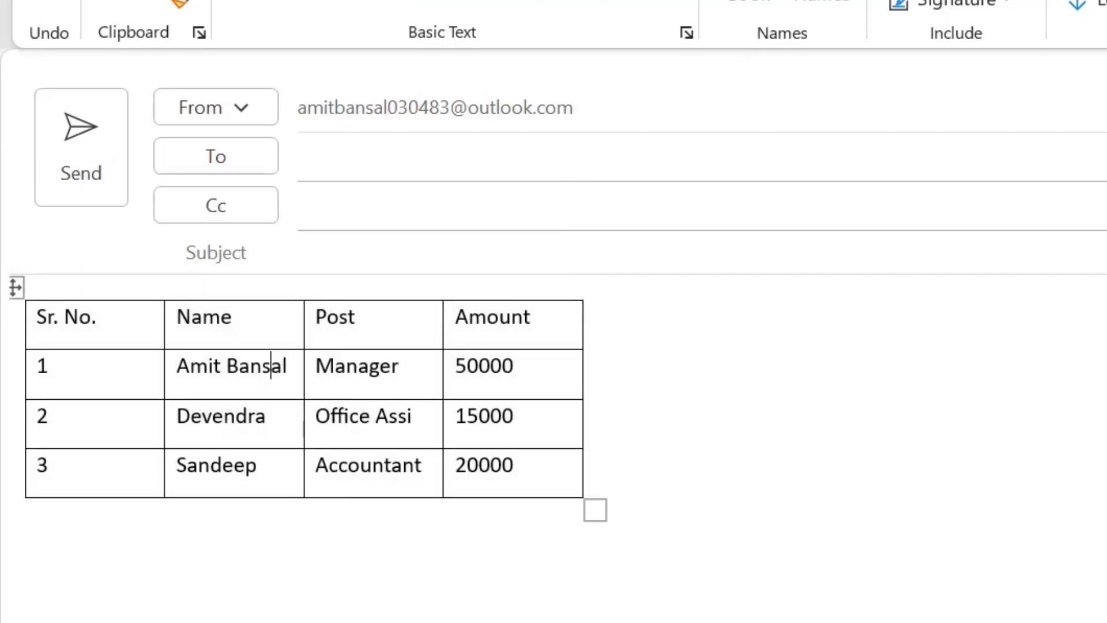